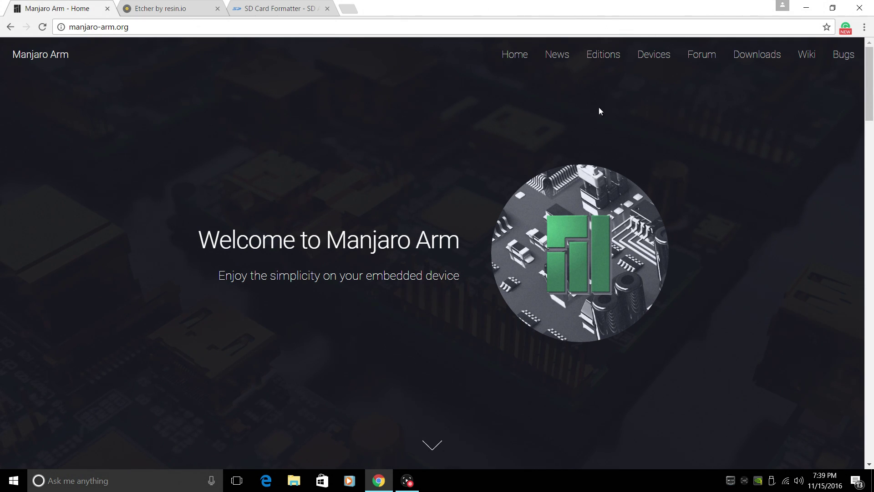
From the Manjaro Arm Downloads page, start downloading the Raspberry Pi 2 & 3 Base Edition 16.08 zip
{"action": "left_click", "coordinate": [753, 56]}
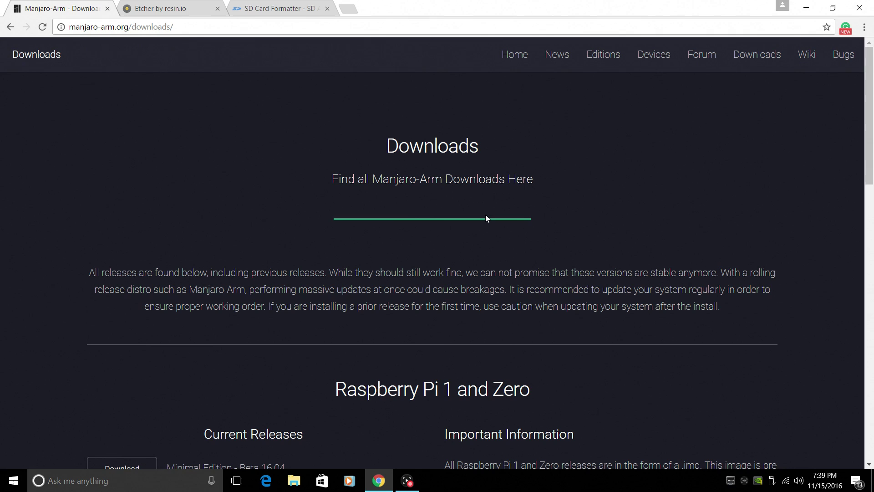
{"action": "scroll", "coordinate": [485, 218], "scroll_direction": "down", "scroll_amount": 3}
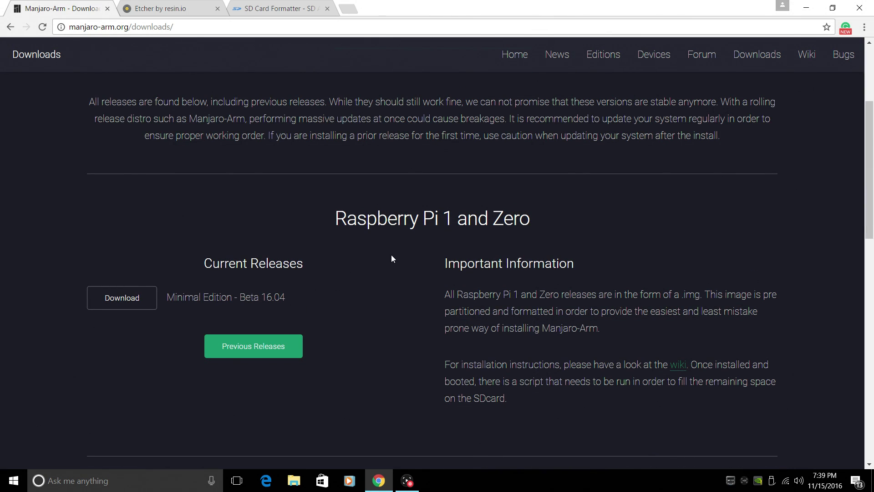
{"action": "scroll", "coordinate": [391, 258], "scroll_direction": "down", "scroll_amount": 7}
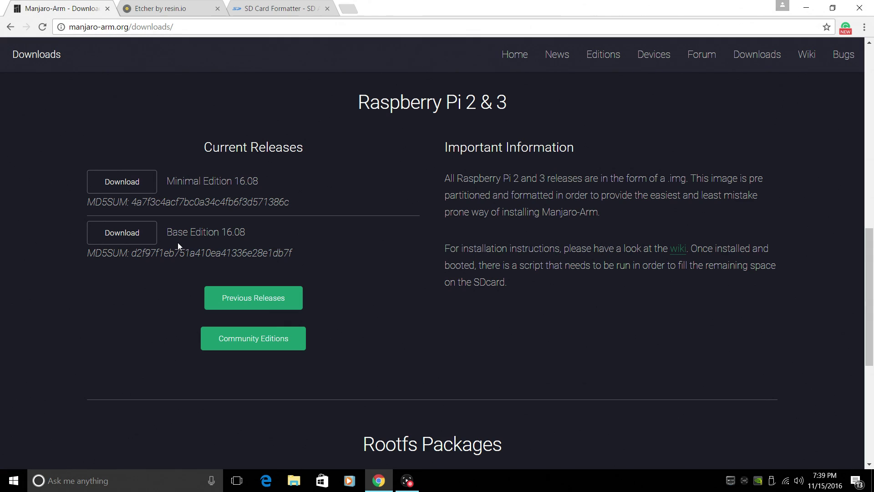
{"action": "left_click", "coordinate": [124, 239]}
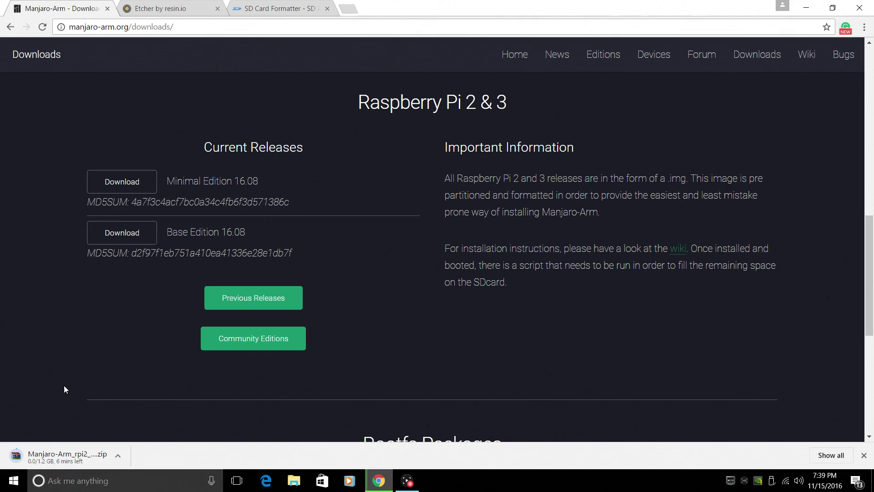
On the Etcher website, download the Etcher for Windows x64 (64-bit) installer
{"action": "left_click", "coordinate": [172, 8]}
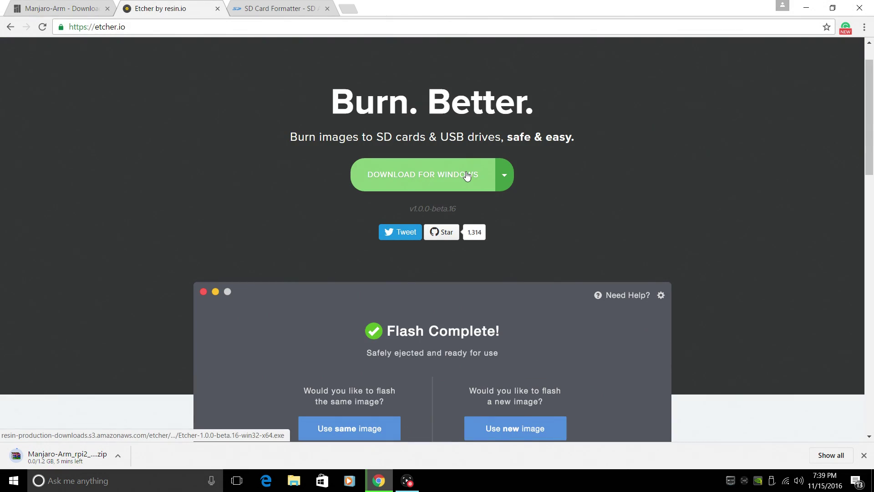
{"action": "left_click", "coordinate": [504, 175]}
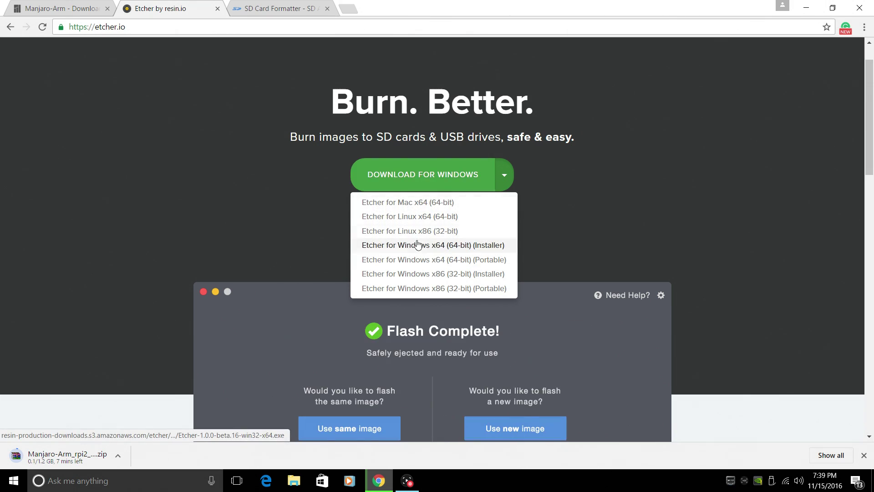
{"action": "left_click", "coordinate": [441, 245]}
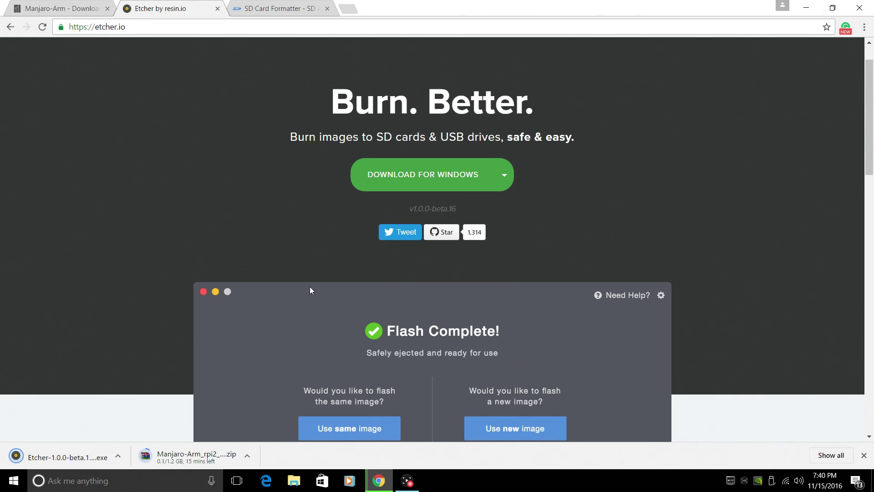
Switch to the tab with the SD Association's SD Card Formatter 4.0 download page
{"action": "left_click", "coordinate": [276, 7]}
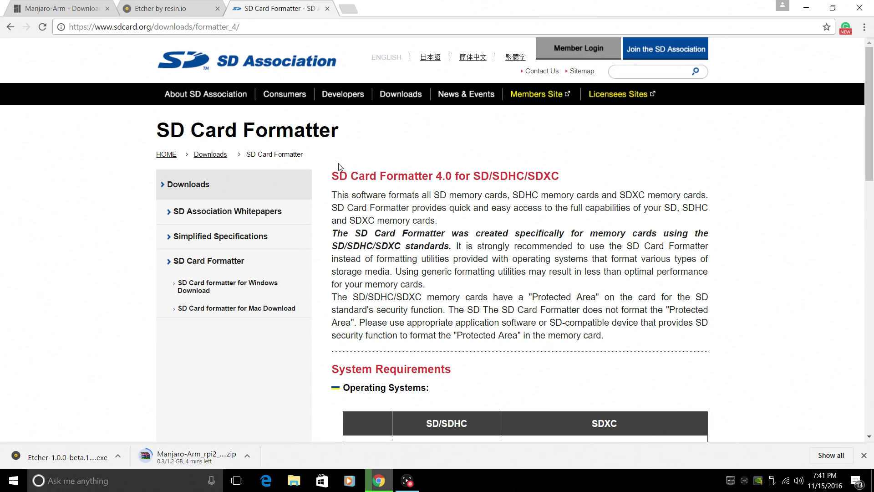
Extract the Manjaro zip with WinRAR into a Manjaro-Arm_rpi2_base_16.08 desktop folder and open it
{"action": "left_click", "coordinate": [803, 7]}
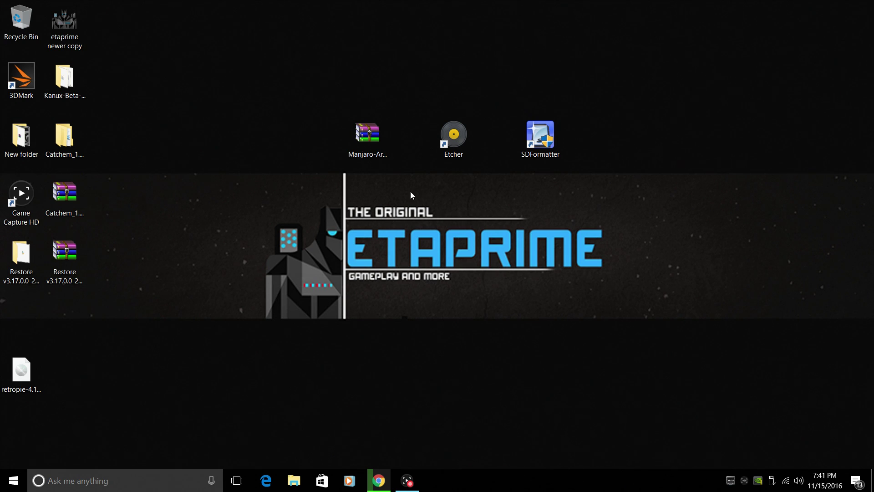
{"action": "right_click", "coordinate": [373, 138]}
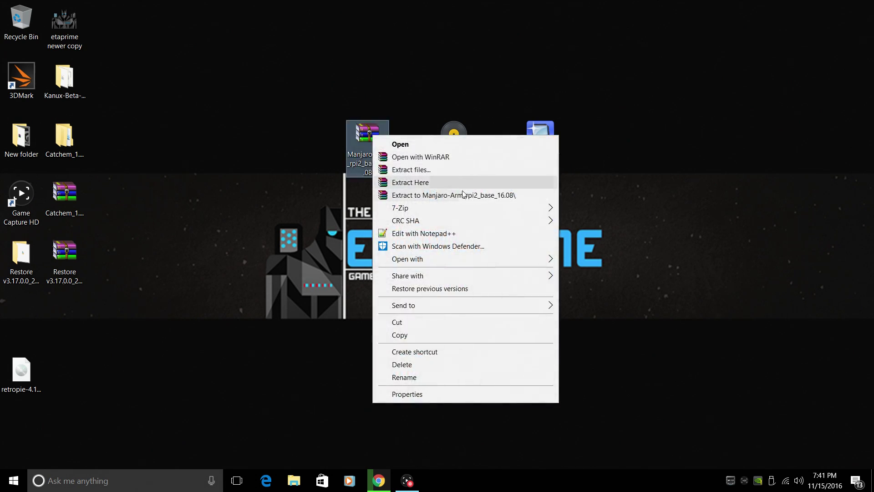
{"action": "left_click", "coordinate": [463, 195]}
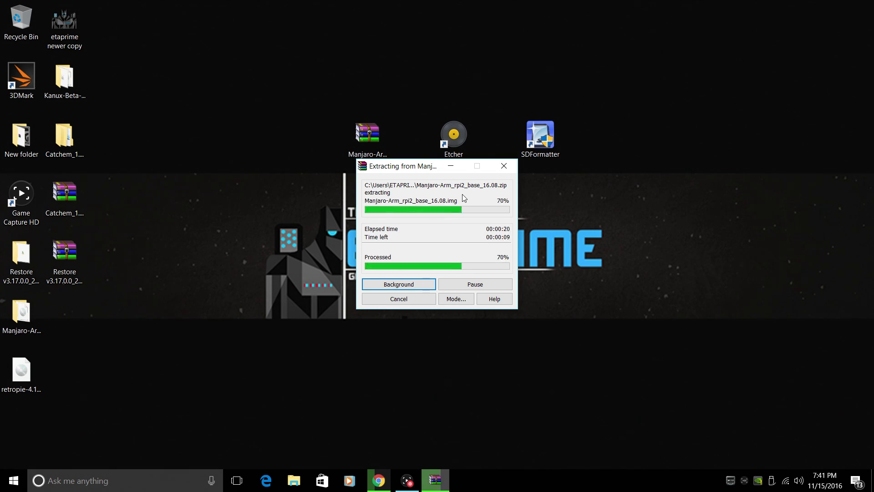
{"action": "left_click_drag", "start_coordinate": [21, 324], "coordinate": [281, 158]}
{"action": "double_click", "coordinate": [281, 158]}
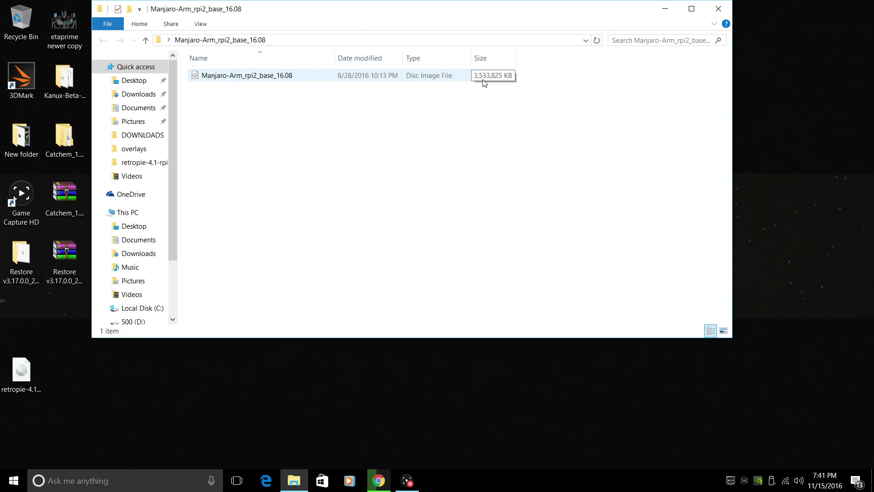
Launch Etcher and select the disc image from Desktop > Manjaro-Arm_rpi2_base_16.08 to flash
{"action": "left_click", "coordinate": [665, 9]}
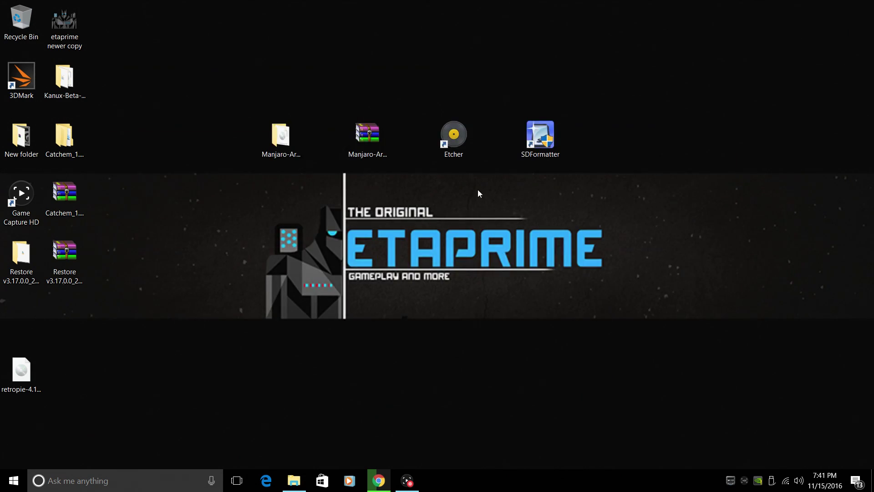
{"action": "left_click", "coordinate": [461, 138]}
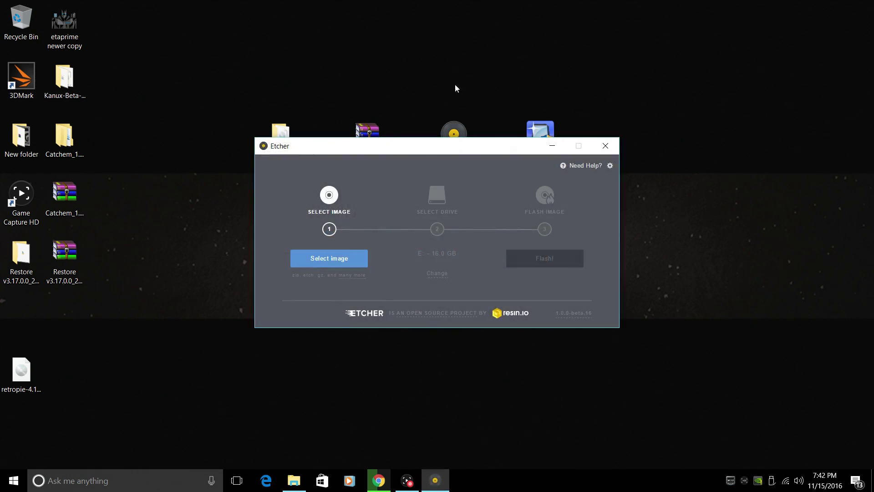
{"action": "left_click", "coordinate": [351, 263]}
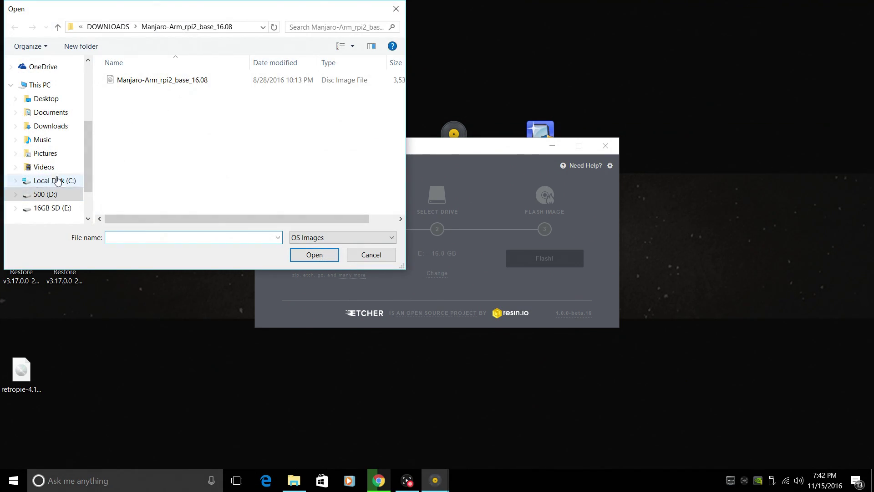
{"action": "left_click", "coordinate": [45, 98]}
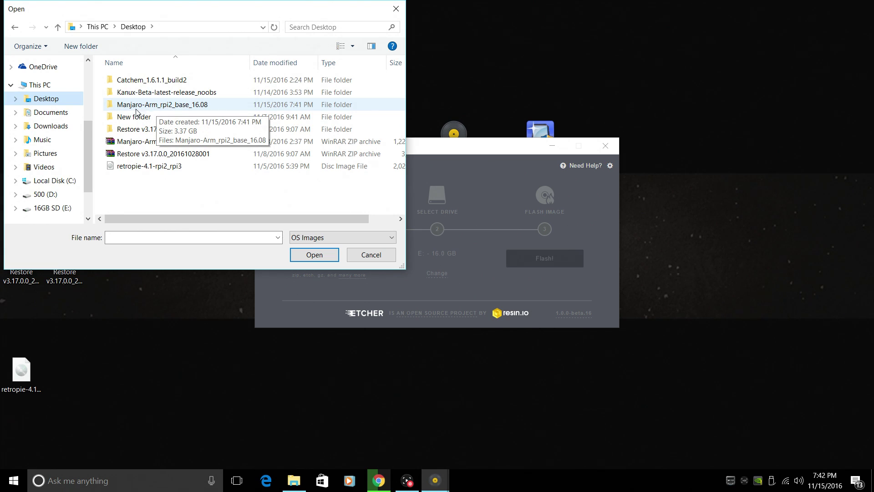
{"action": "double_click", "coordinate": [175, 109]}
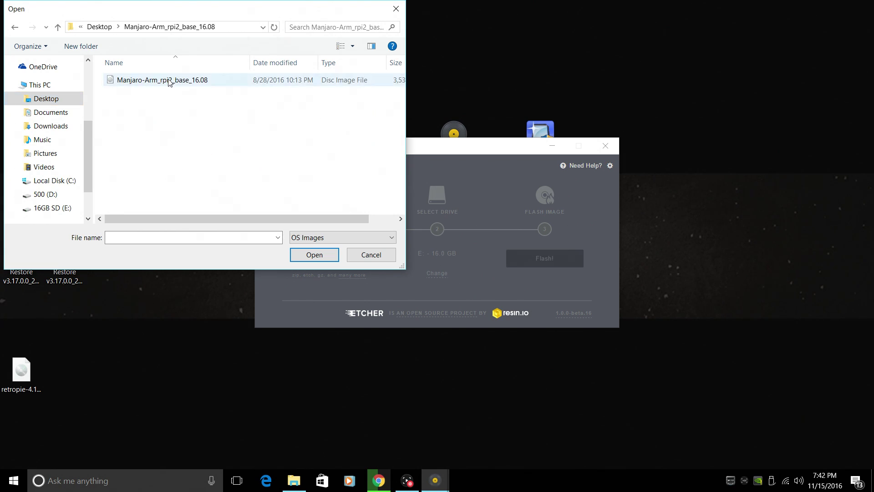
{"action": "double_click", "coordinate": [310, 85]}
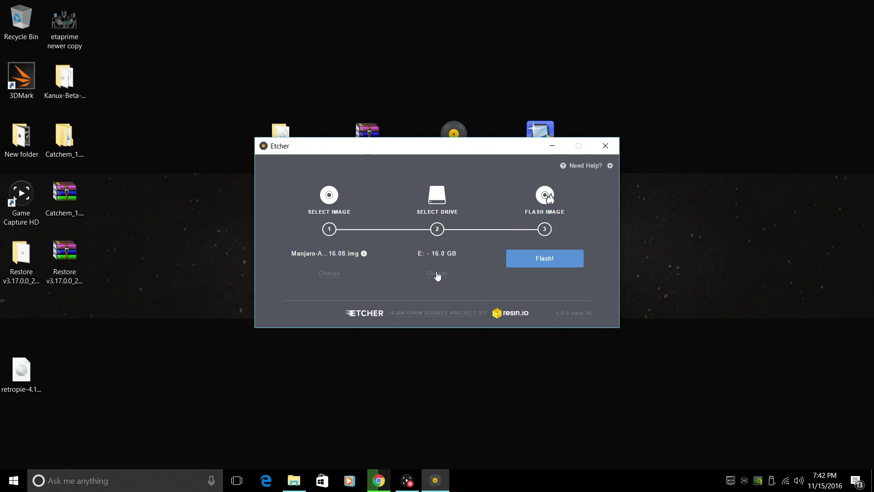
Choose the 16 GB USB drive E: as target and flash the Manjaro image onto it
{"action": "left_click", "coordinate": [437, 274]}
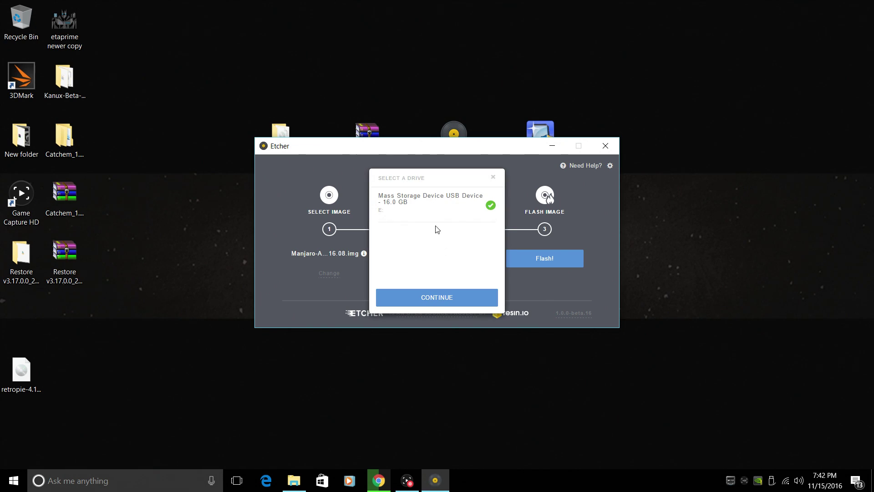
{"action": "left_click", "coordinate": [493, 177]}
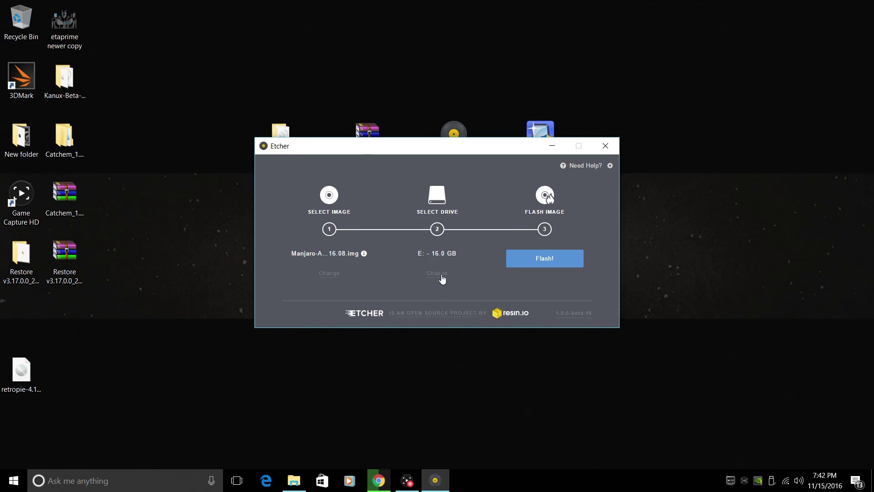
{"action": "left_click", "coordinate": [440, 274]}
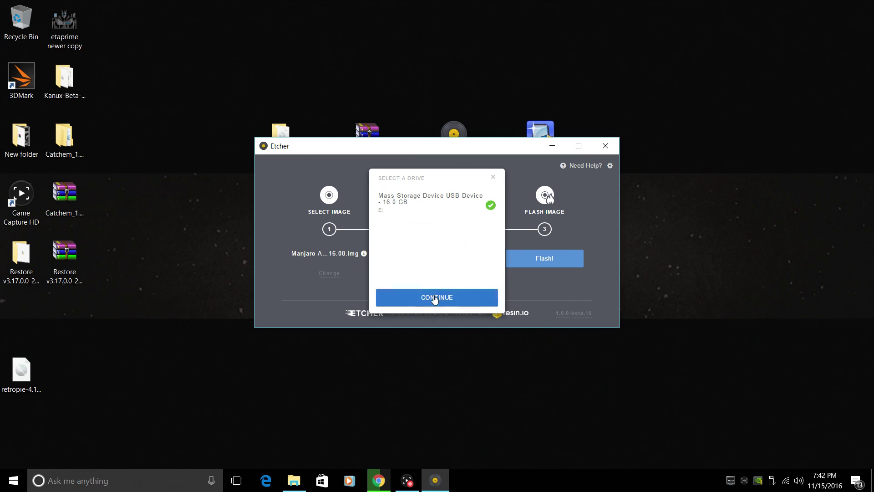
{"action": "left_click", "coordinate": [433, 297]}
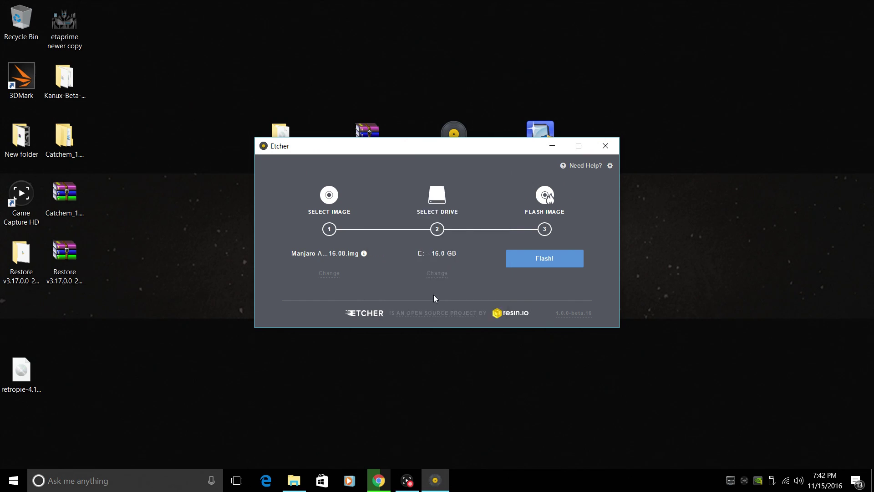
{"action": "left_click", "coordinate": [565, 263]}
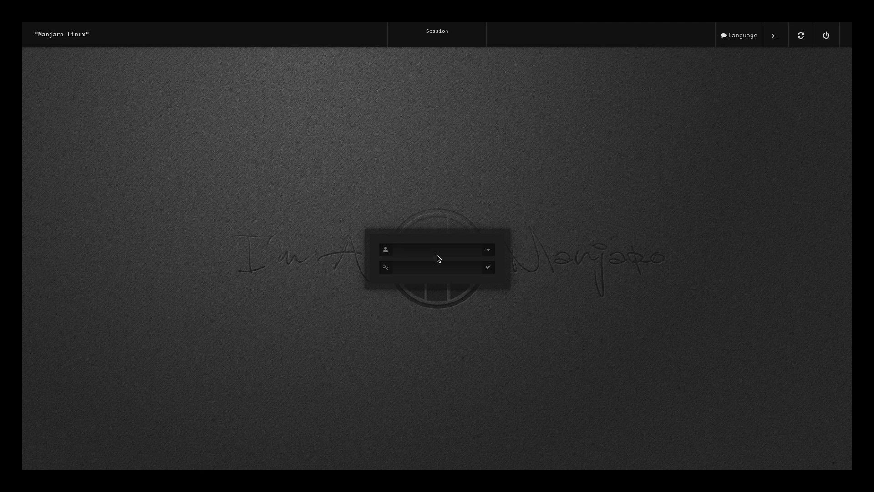
Log in as the manjaro user with the account password
{"action": "type", "text": "manja"}
{"action": "type", "text": "*****"}
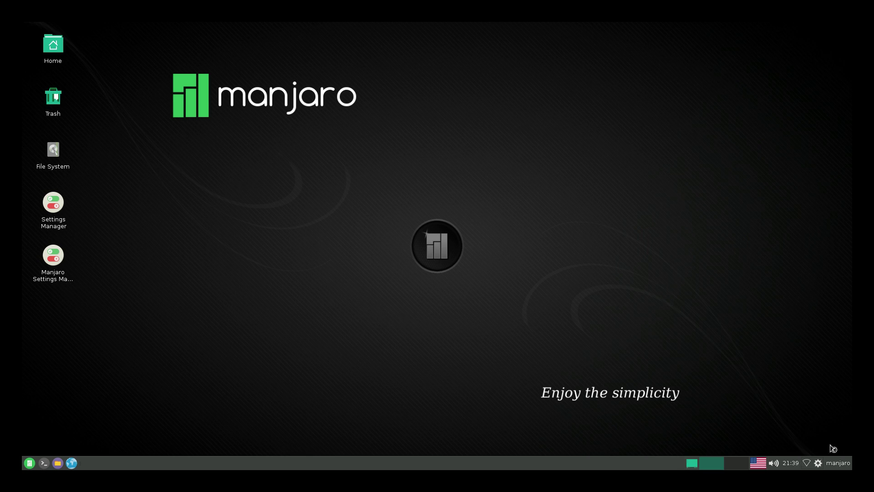
Connect to the TRENDnet652 Wi-Fi network and permanently dismiss its connection notice
{"action": "left_click", "coordinate": [807, 463]}
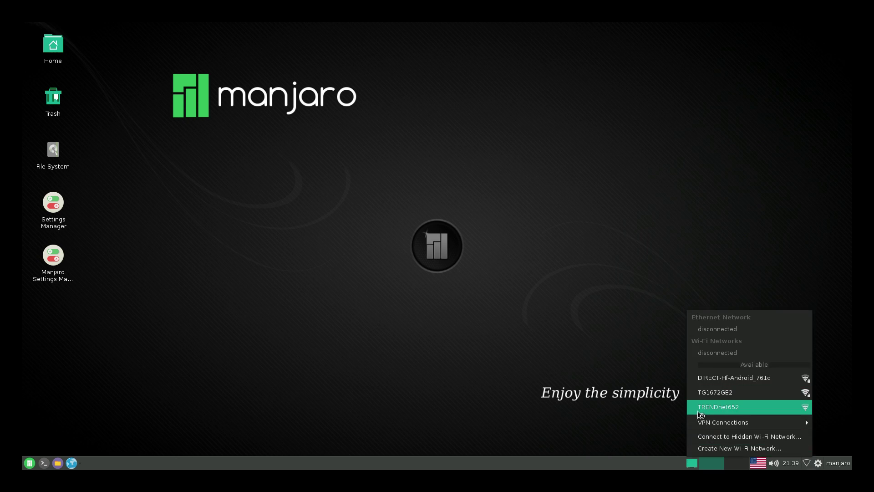
{"action": "left_click", "coordinate": [703, 409]}
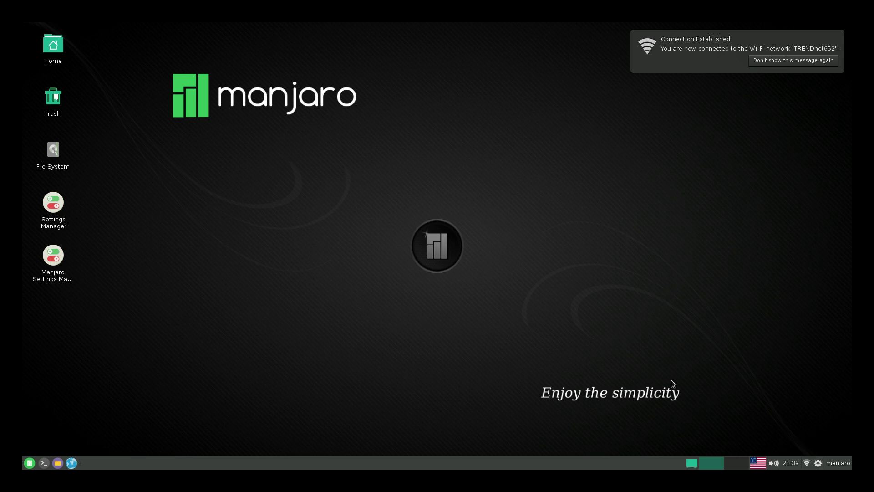
{"action": "left_click", "coordinate": [783, 64]}
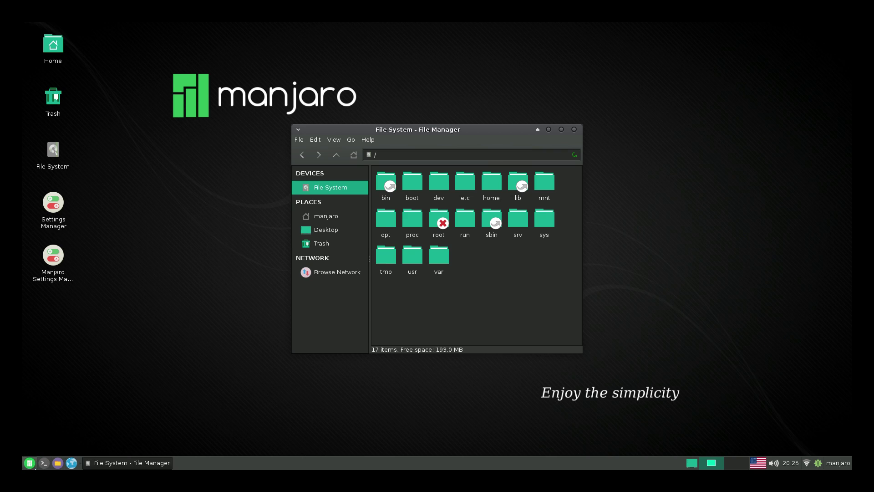
Search the Whisker menu for 'termi' and launch Terminal Emulator
{"action": "left_click", "coordinate": [29, 464]}
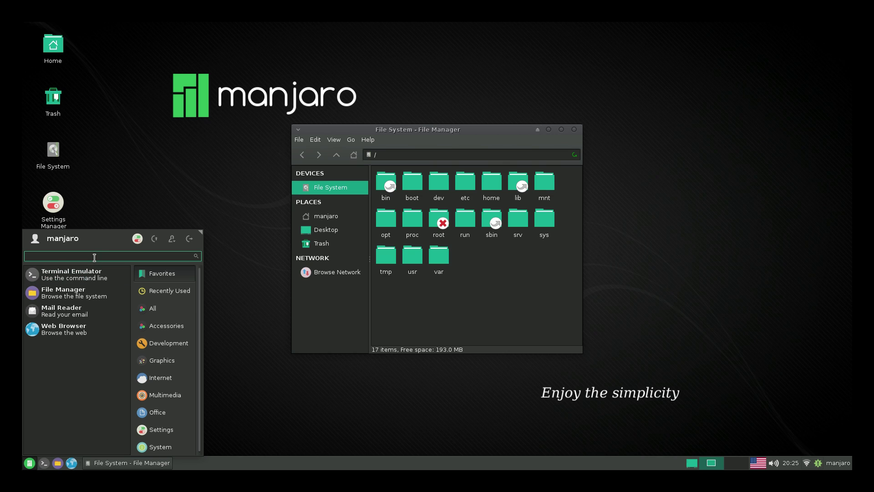
{"action": "type", "text": "termi"}
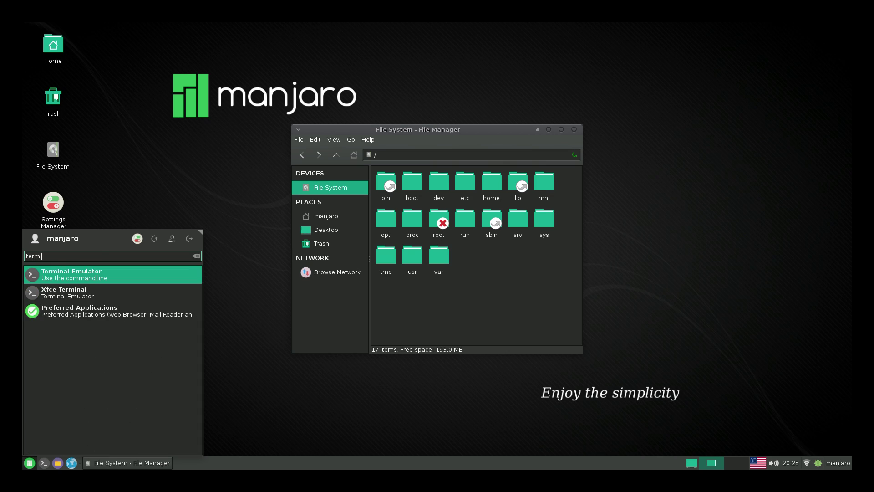
{"action": "left_click", "coordinate": [91, 272]}
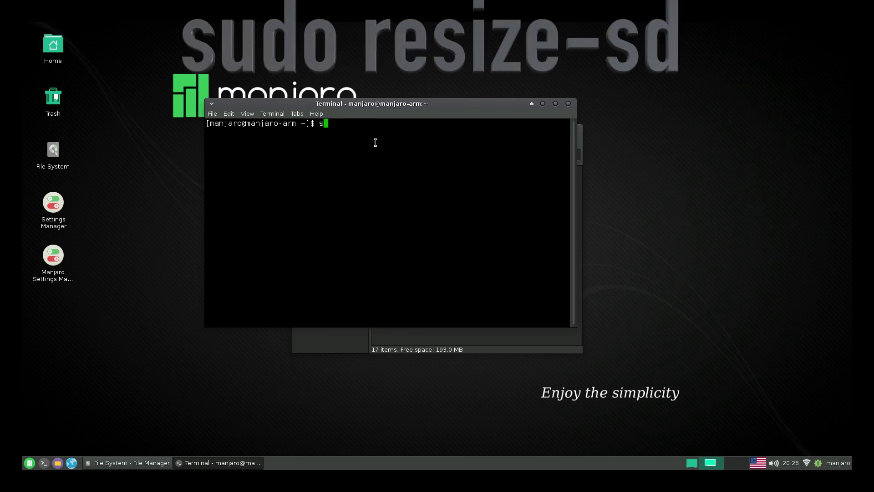
Run sudo resize-sd, authenticate and confirm to expand the root filesystem to 15G
{"action": "type", "text": "sudo "}
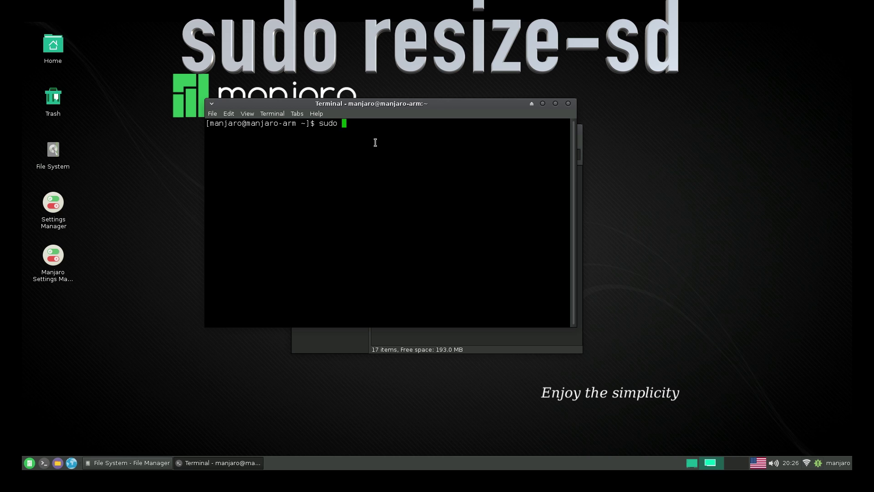
{"action": "type", "text": "resize-sd"}
{"action": "key", "text": "Return"}
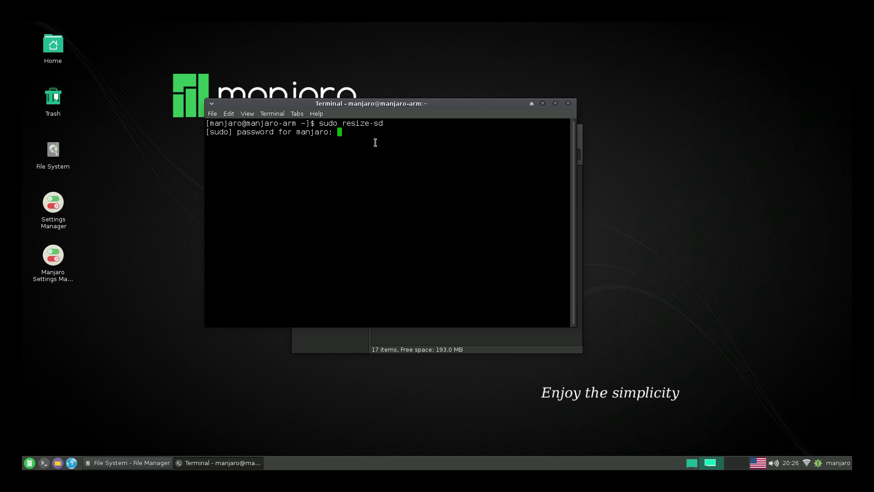
{"action": "key", "text": "Return"}
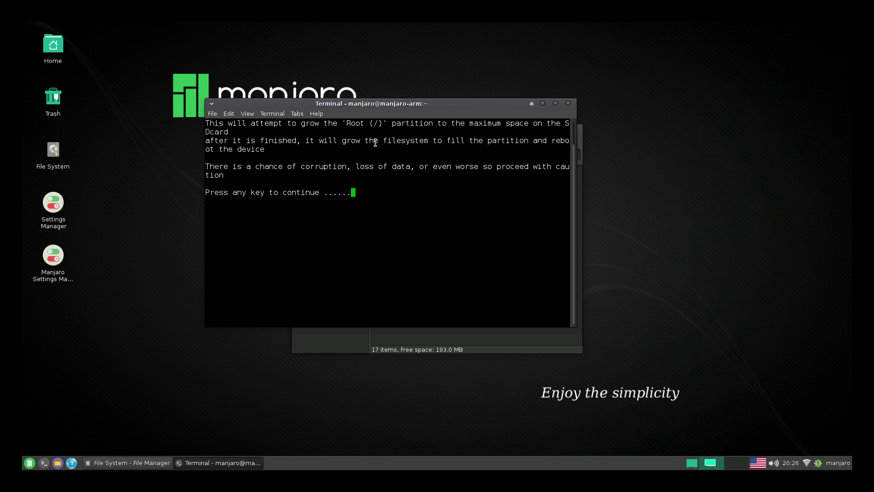
{"action": "key", "text": "Return"}
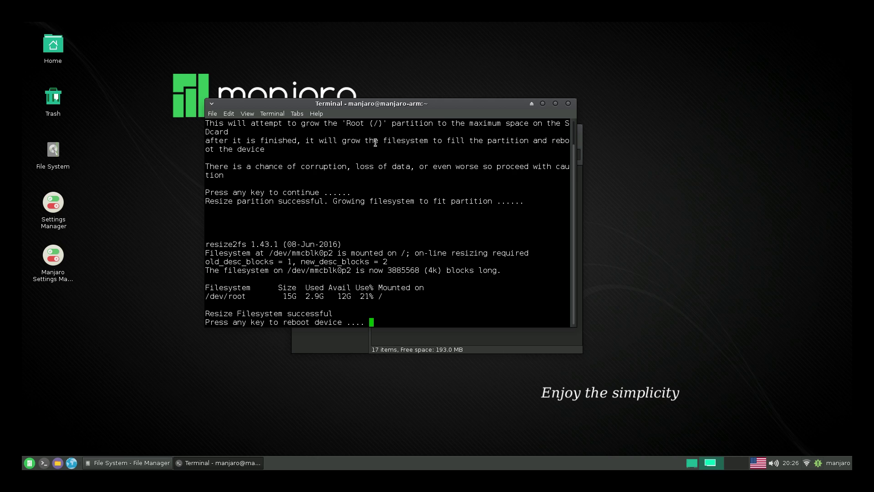
Reboot the Pi after the resize and sign back in at the LightDM screen with the user's credentials
{"action": "key", "text": "Return"}
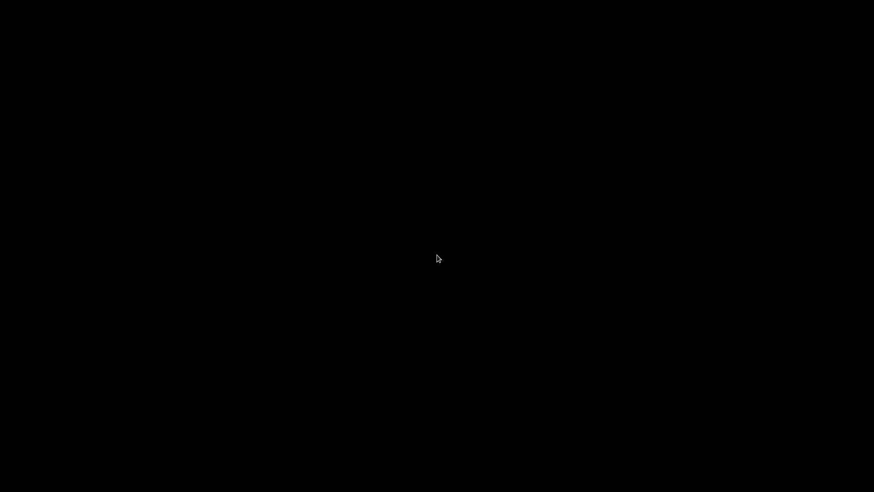
{"action": "type", "text": "manjaro"}
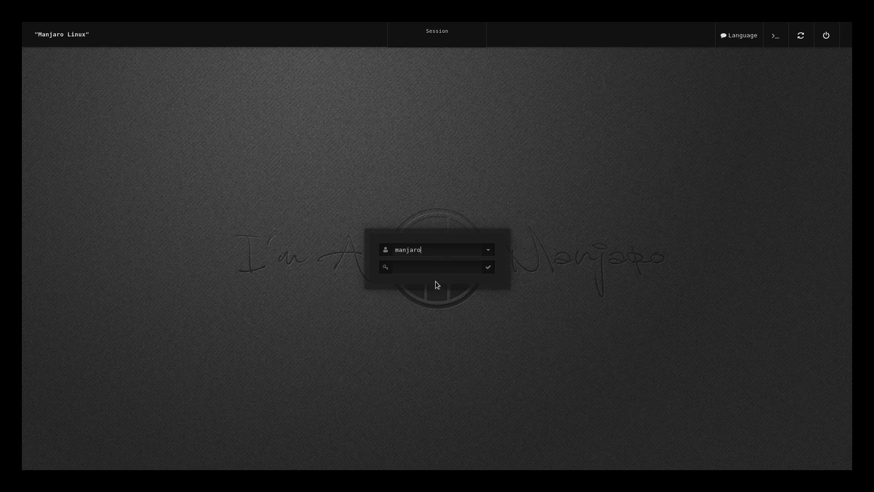
{"action": "left_click", "coordinate": [434, 264]}
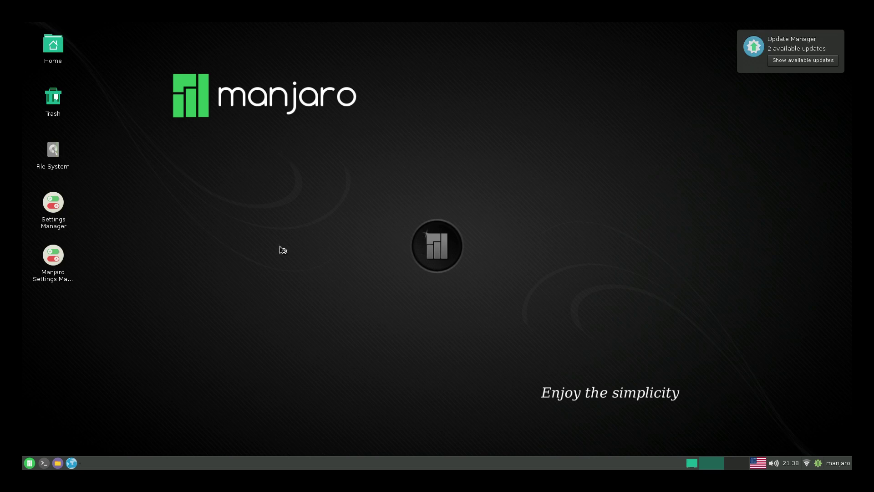
Launch Manjaro Settings Manager from the menu and authorise it with the administrator password
{"action": "left_click", "coordinate": [27, 464]}
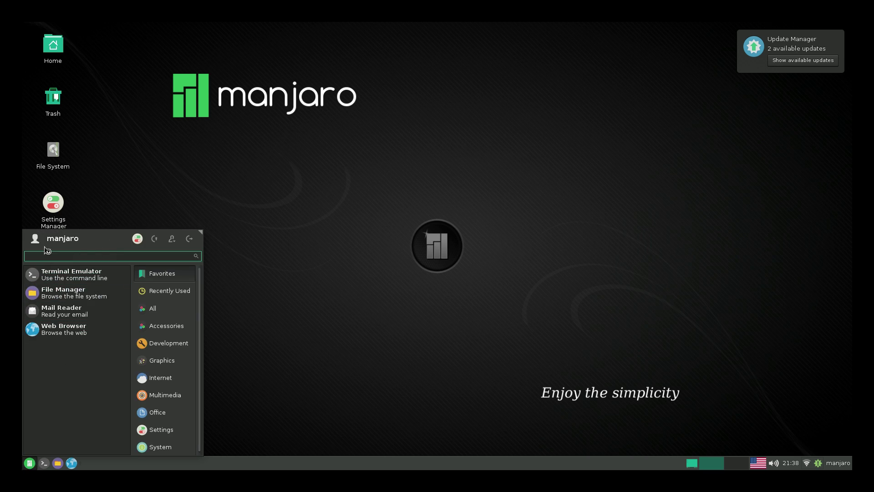
{"action": "type", "text": "man"}
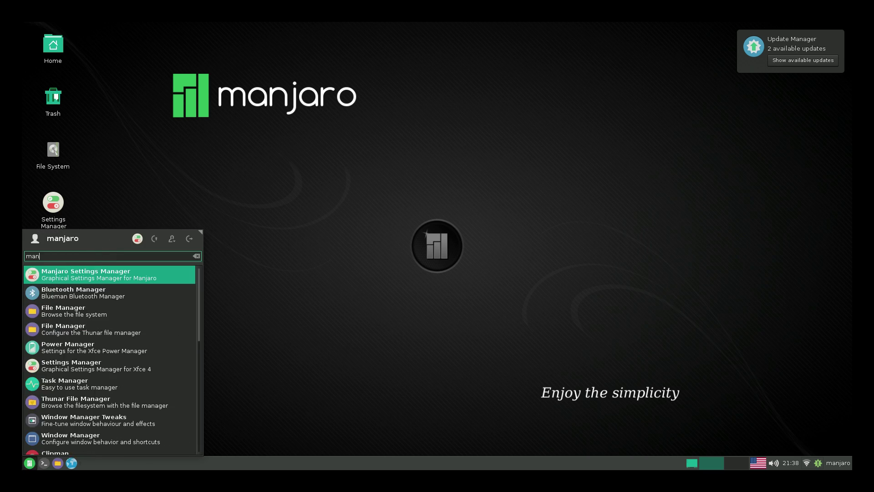
{"action": "left_click", "coordinate": [108, 275]}
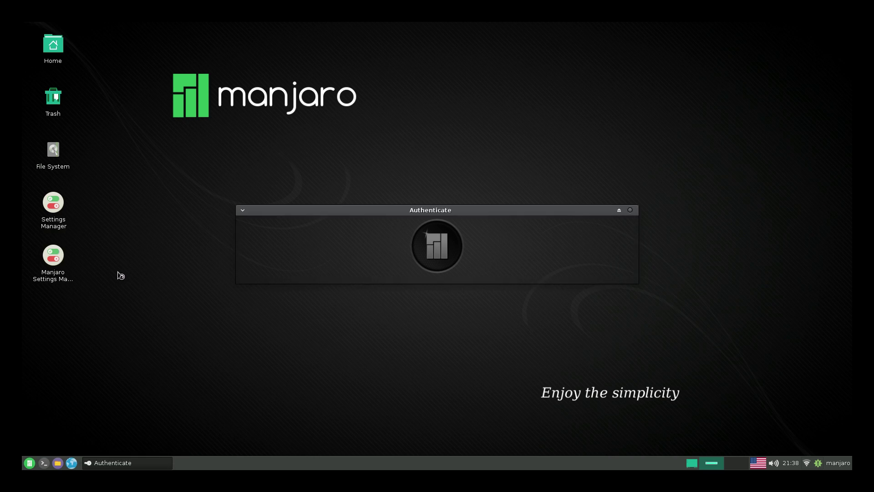
{"action": "type", "text": "*******"}
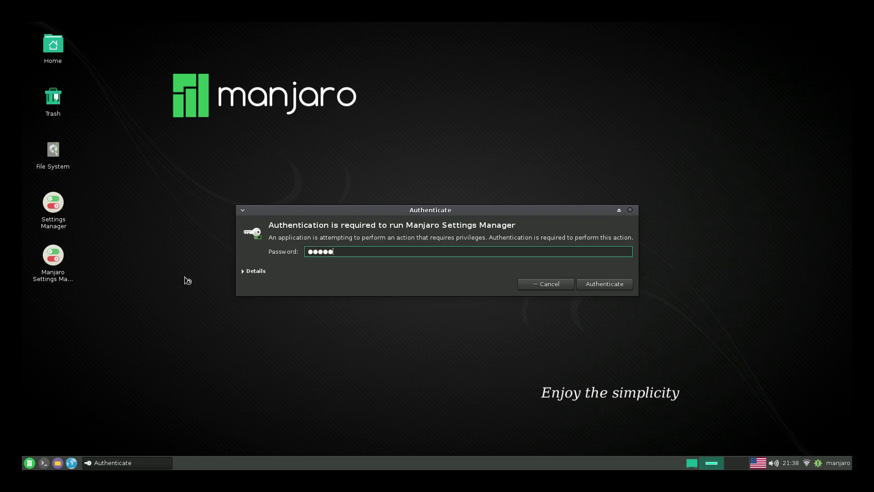
{"action": "key", "text": "Return"}
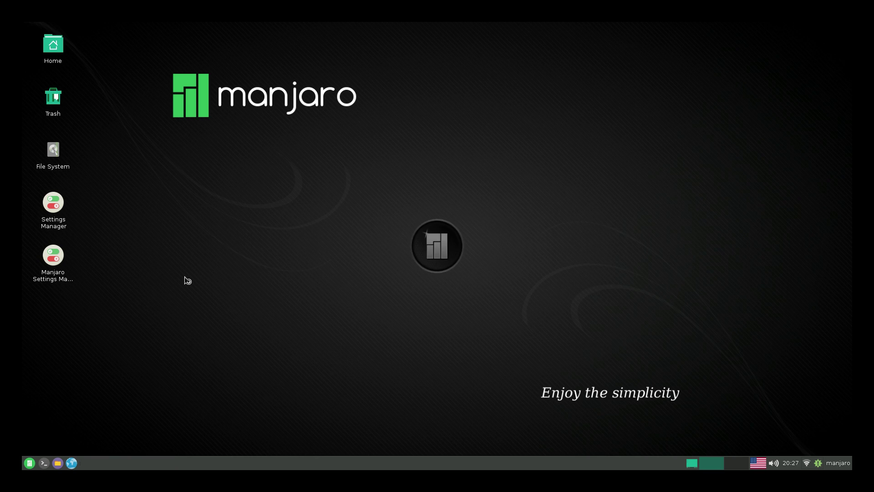
In User Accounts, set and confirm a new password for the user, apply it, and quit
{"action": "left_click", "coordinate": [411, 203]}
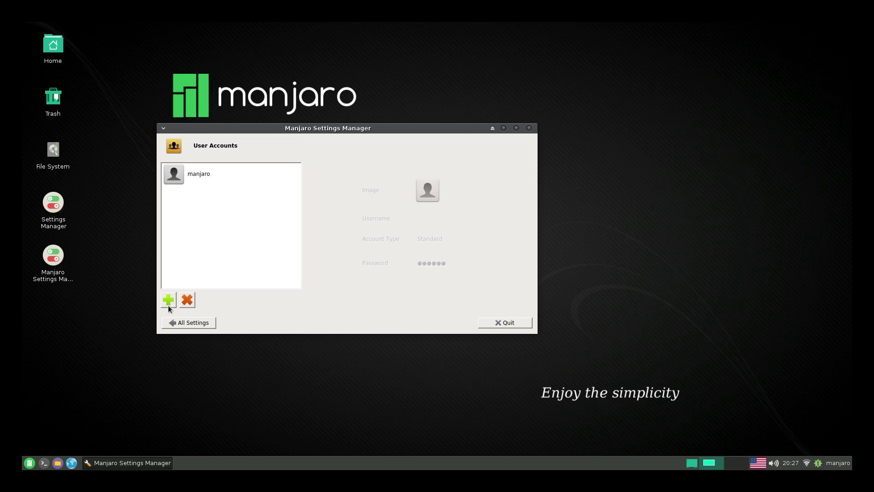
{"action": "left_click", "coordinate": [210, 177]}
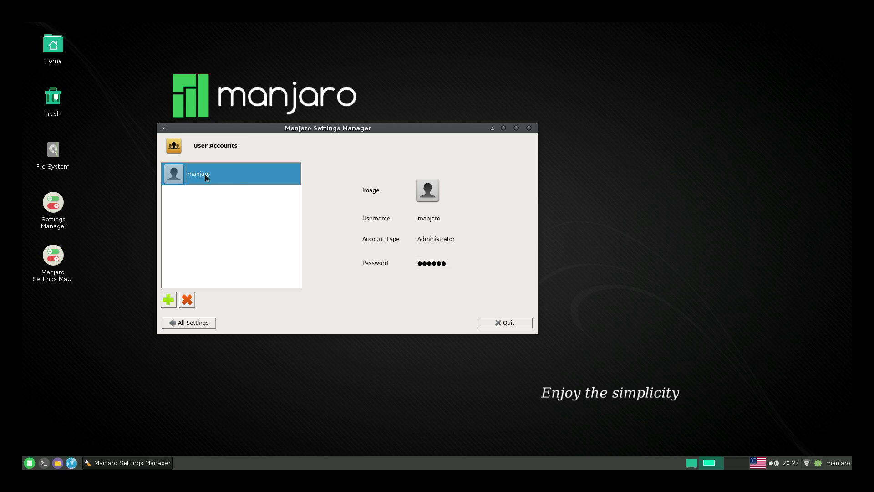
{"action": "left_click", "coordinate": [443, 262]}
{"action": "left_click", "coordinate": [371, 200]}
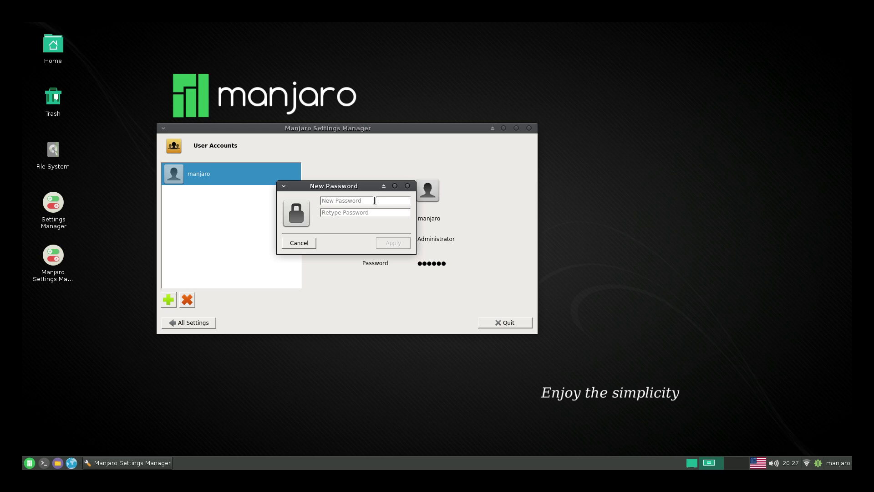
{"action": "left_click", "coordinate": [374, 213]}
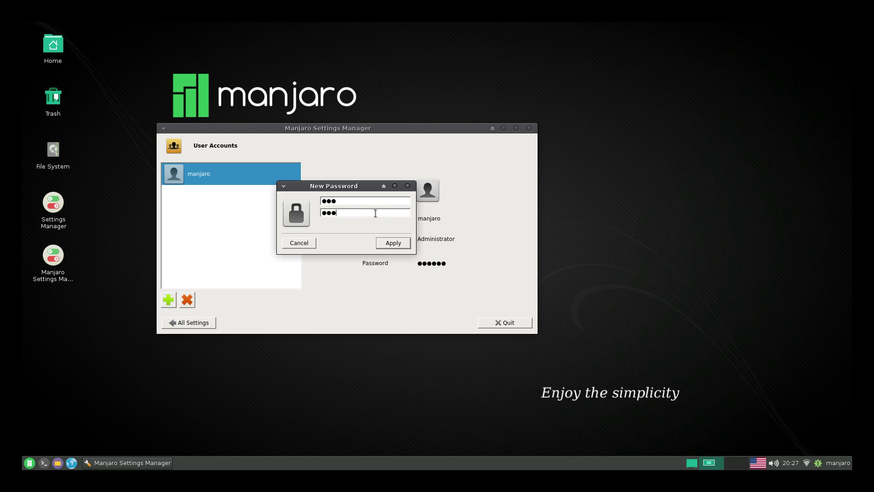
{"action": "left_click", "coordinate": [400, 244]}
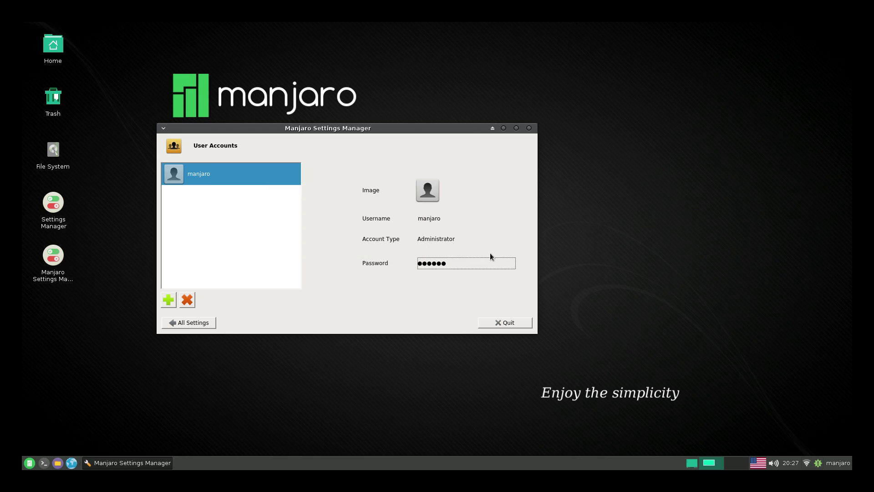
{"action": "left_click", "coordinate": [505, 322]}
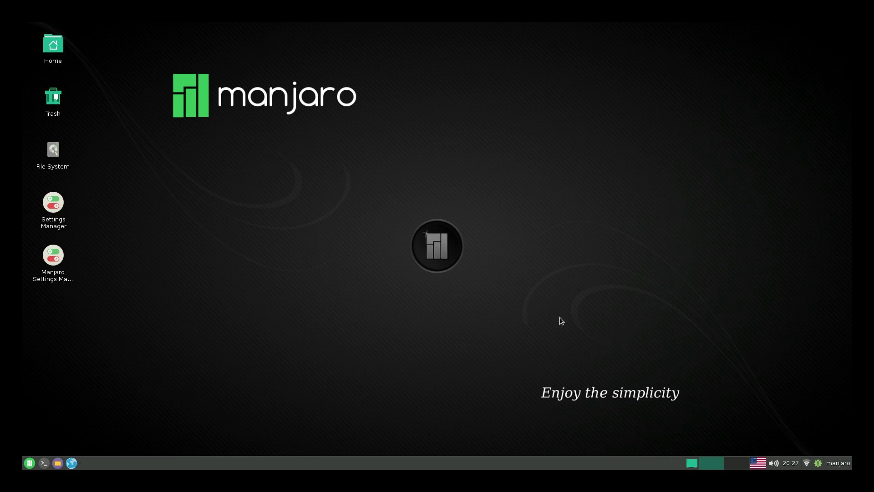
Browse the Internet, Multimedia and Development menu categories, then dismiss the Whisker menu
{"action": "left_click", "coordinate": [29, 463]}
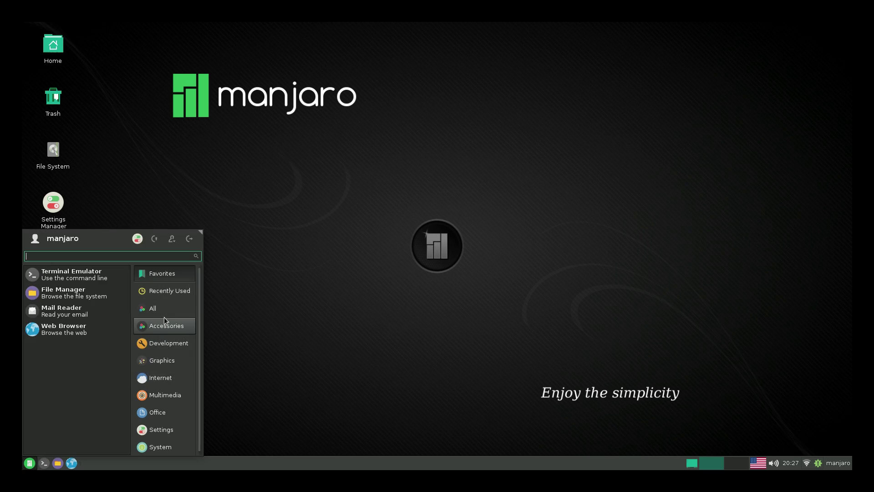
{"action": "left_click", "coordinate": [159, 381]}
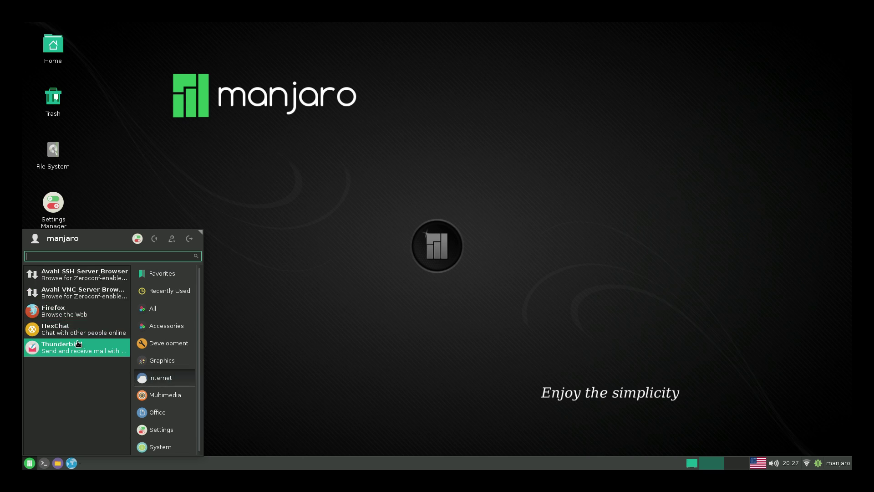
{"action": "left_click", "coordinate": [179, 395]}
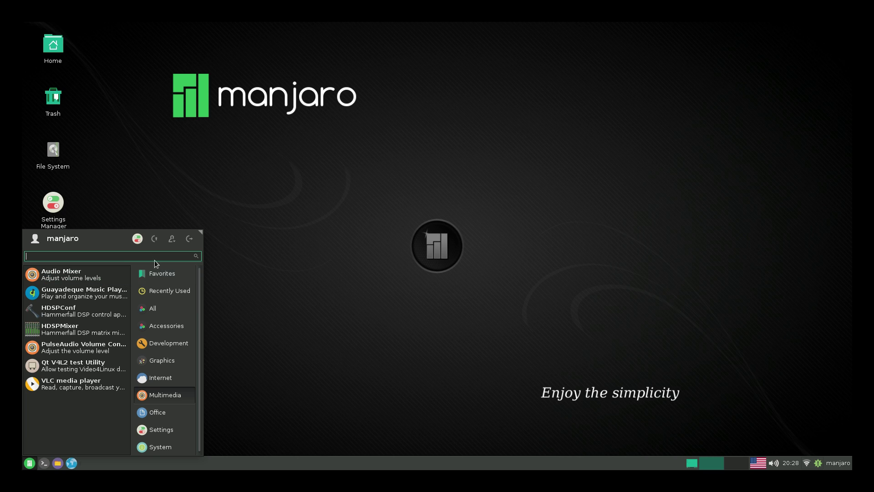
{"action": "left_click", "coordinate": [146, 341]}
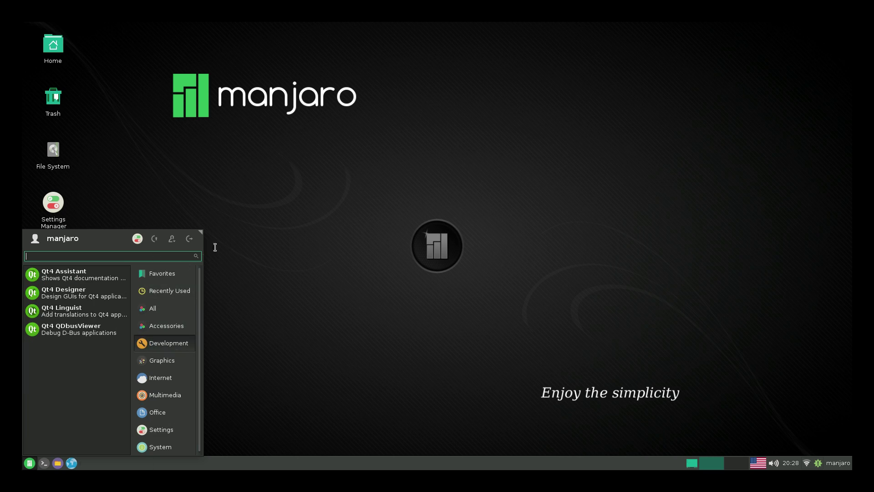
{"action": "left_click", "coordinate": [234, 242]}
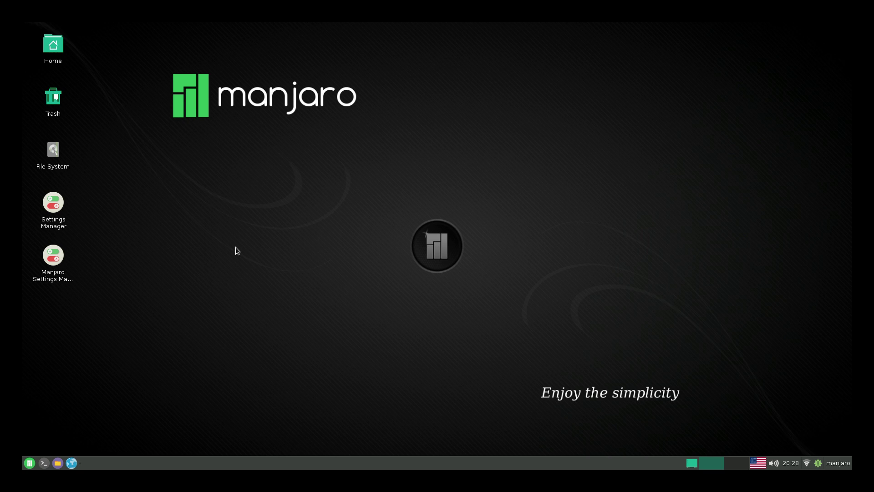
On the third workspace, launch Add/Remove Software via an 'install' menu search and centre its window
{"action": "key", "text": "ctrl+alt+Right"}
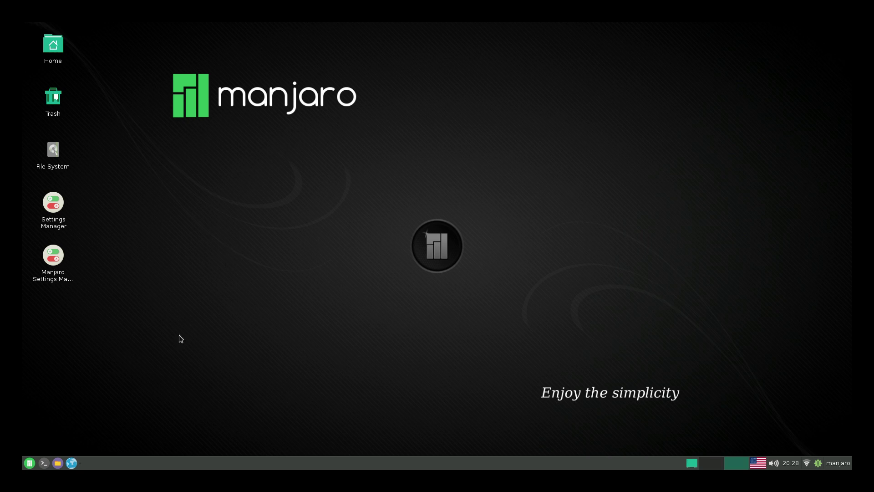
{"action": "left_click", "coordinate": [30, 463]}
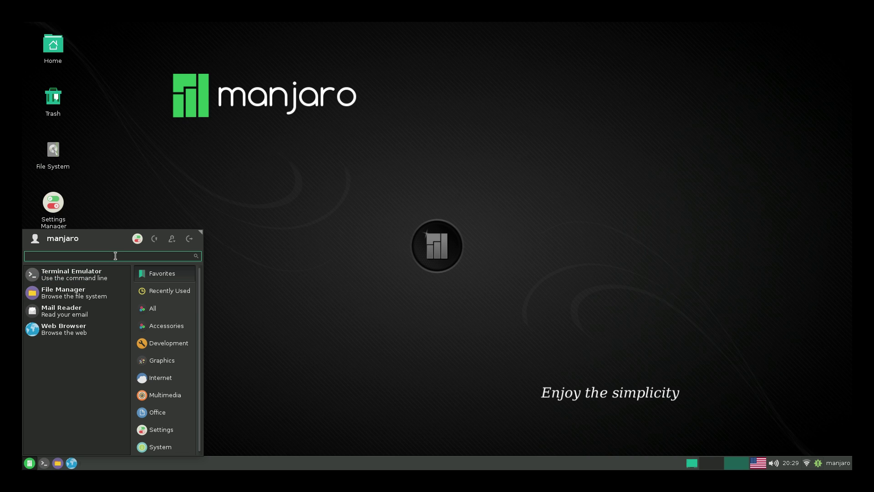
{"action": "type", "text": "install"}
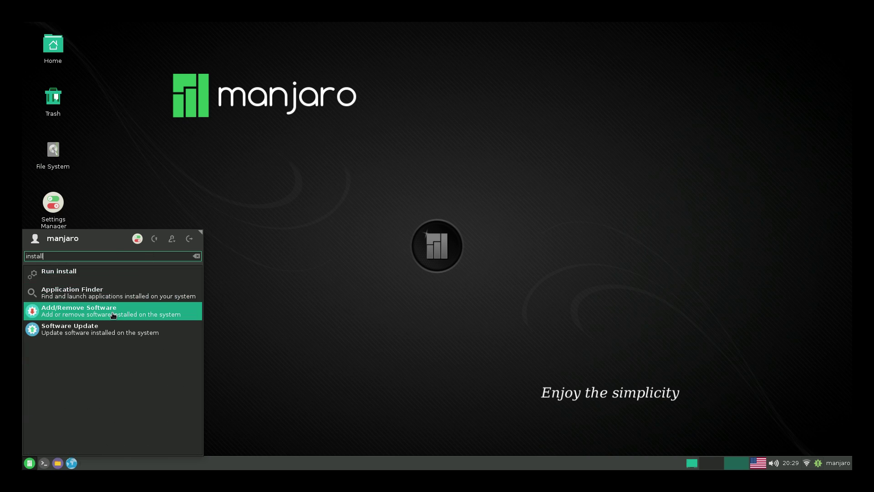
{"action": "left_click", "coordinate": [113, 314]}
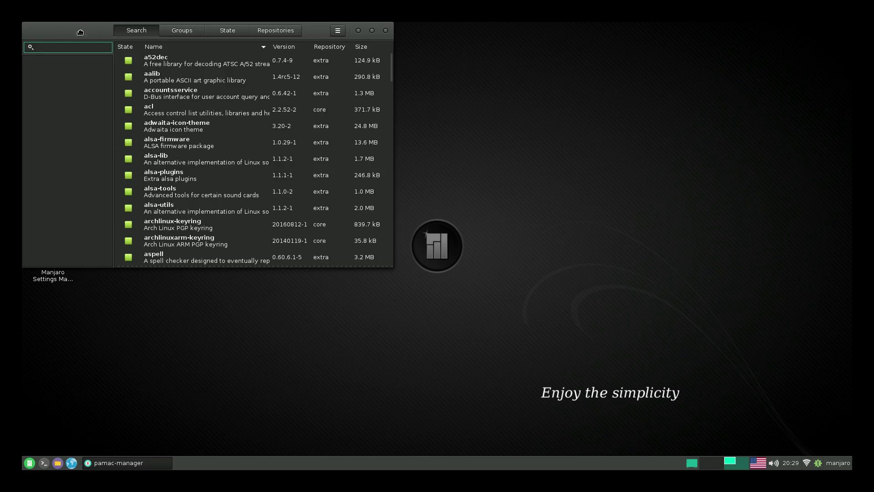
{"action": "left_click_drag", "start_coordinate": [59, 23], "coordinate": [293, 77]}
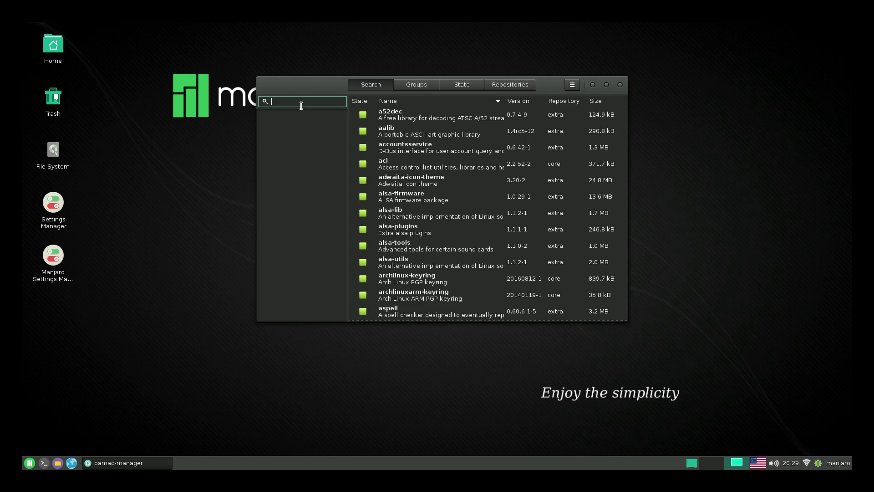
Search 'chrom' and install chromium 54.0.2840.100-1 with its dependencies, authorising with the password
{"action": "type", "text": "chrom"}
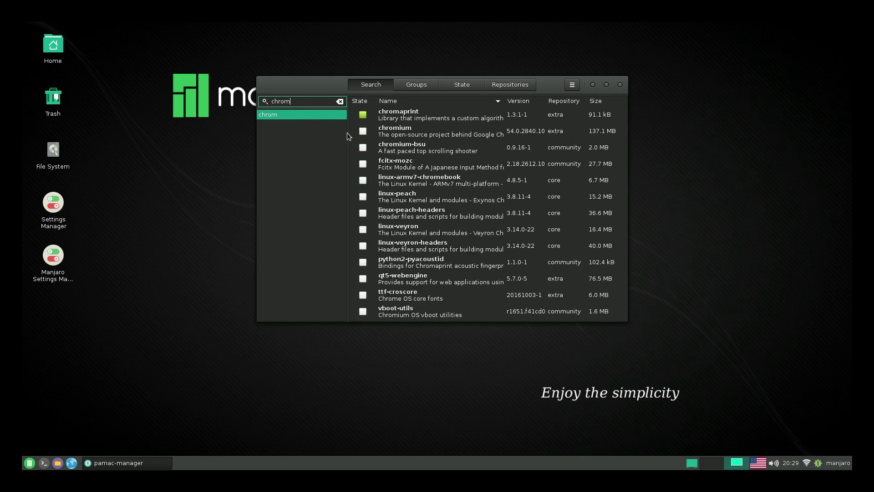
{"action": "left_click", "coordinate": [400, 137]}
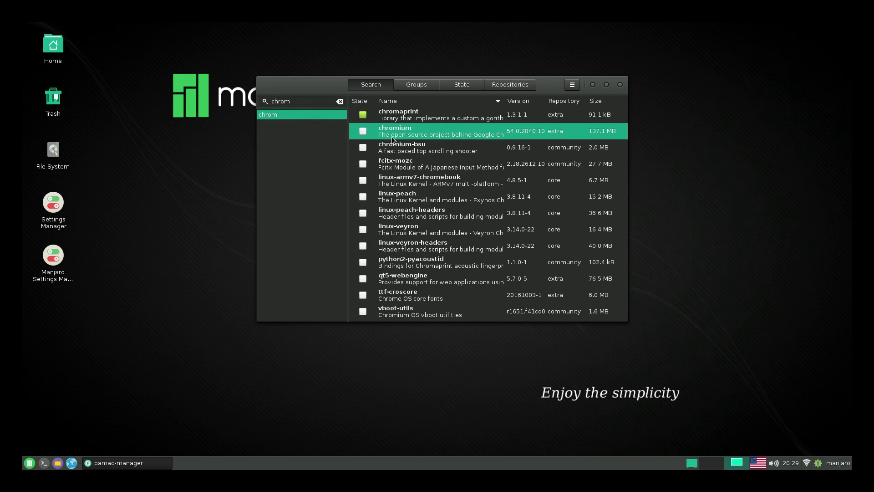
{"action": "double_click", "coordinate": [436, 133]}
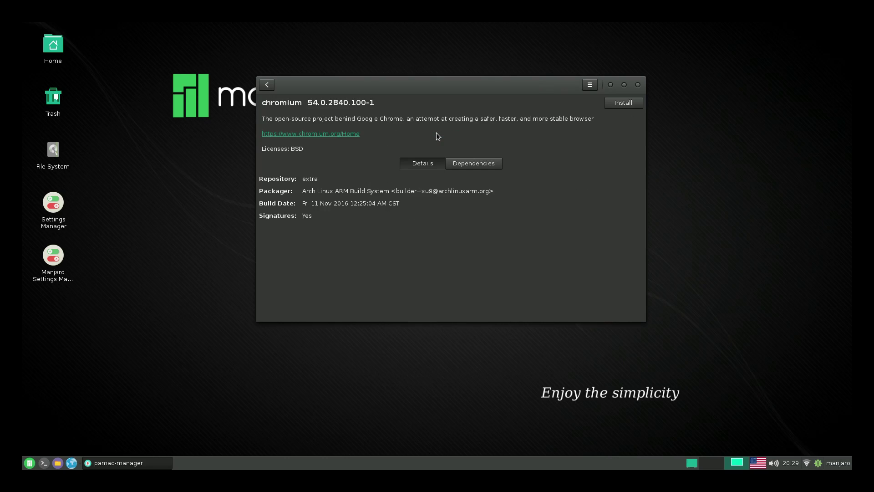
{"action": "left_click", "coordinate": [631, 105]}
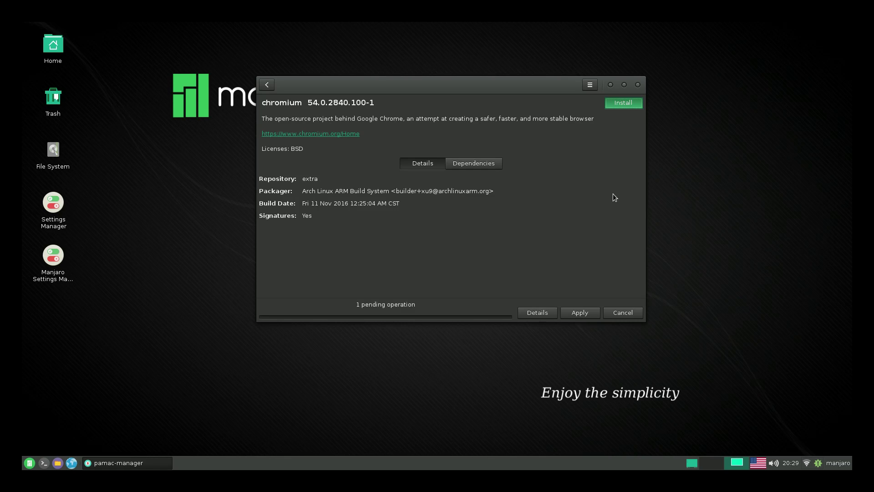
{"action": "left_click", "coordinate": [580, 314]}
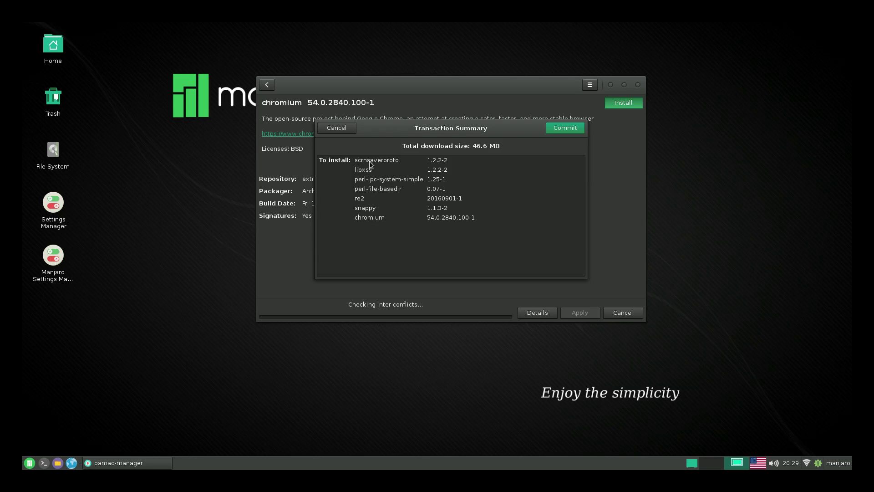
{"action": "left_click", "coordinate": [563, 128]}
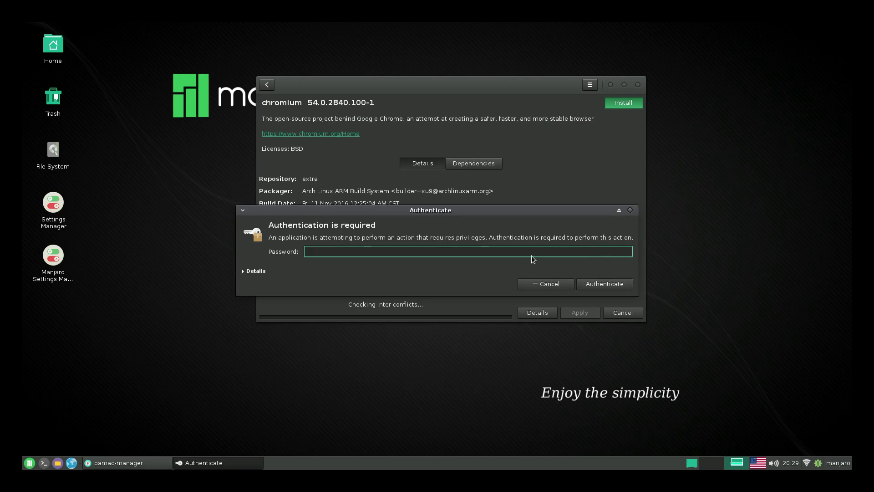
{"action": "key", "text": "Return"}
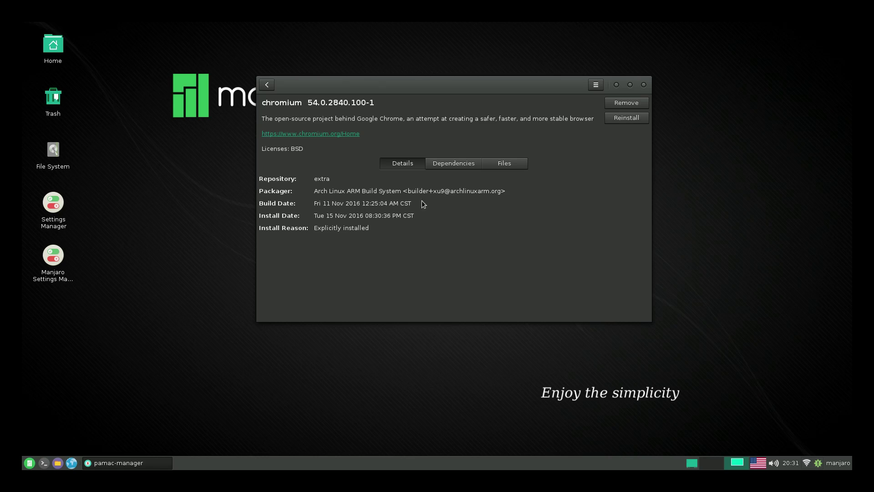
Replace the search with 'gim' and install gimp 2.8.18-1 along with its dependencies
{"action": "left_click", "coordinate": [267, 85]}
{"action": "left_click", "coordinate": [305, 116]}
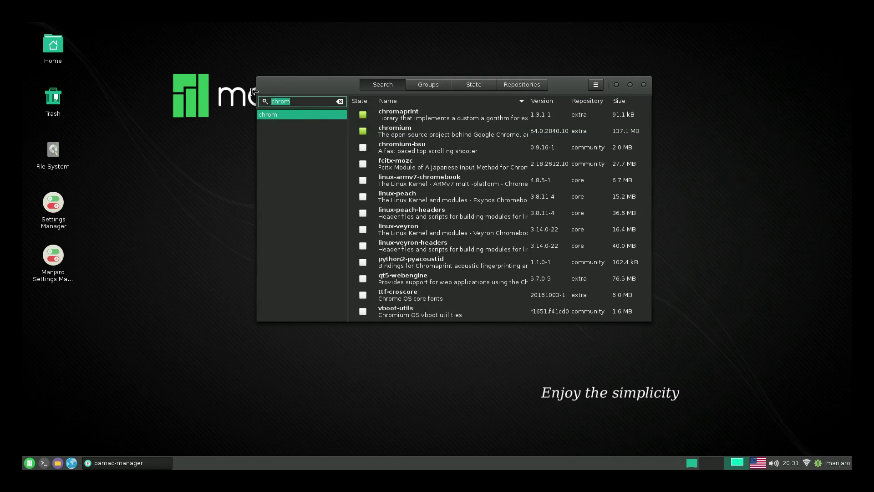
{"action": "type", "text": "gimp"}
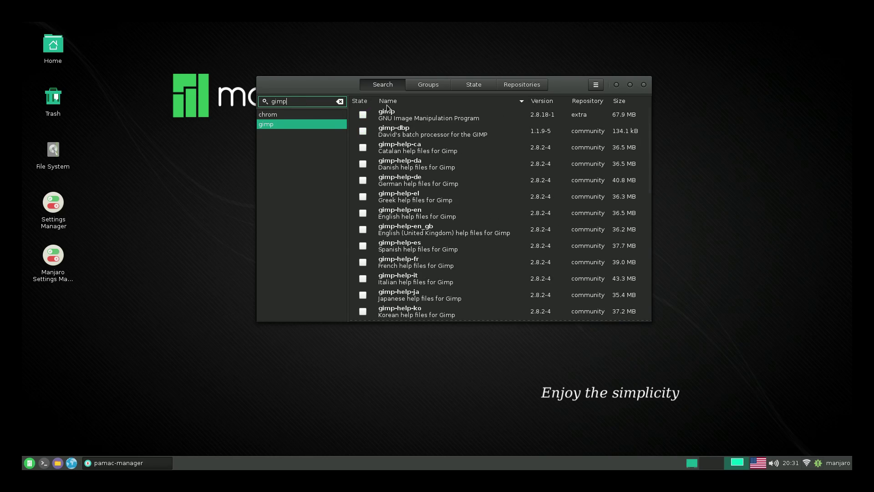
{"action": "left_click", "coordinate": [424, 121]}
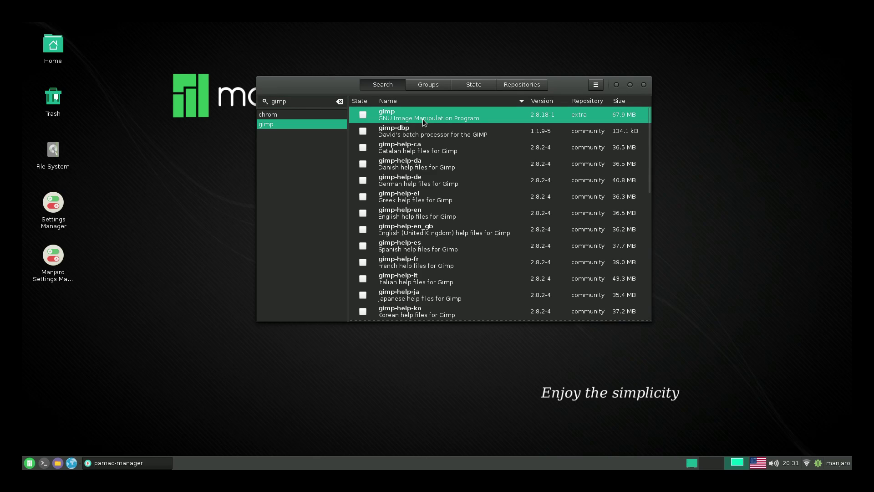
{"action": "double_click", "coordinate": [422, 119]}
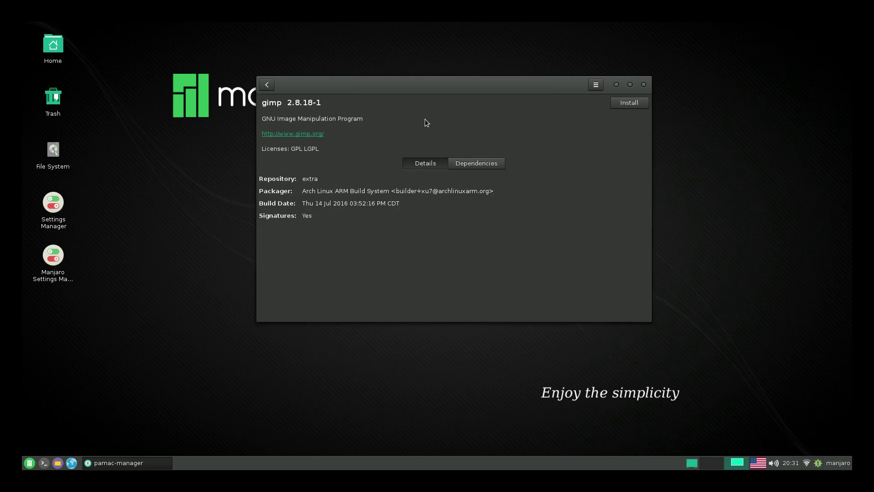
{"action": "left_click", "coordinate": [627, 102]}
{"action": "left_click", "coordinate": [580, 310]}
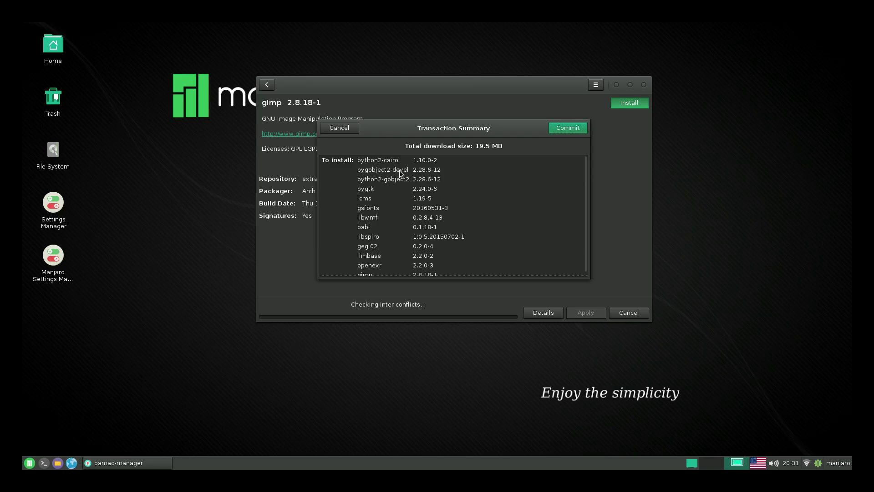
{"action": "scroll", "coordinate": [398, 224], "scroll_direction": "down", "scroll_amount": 1}
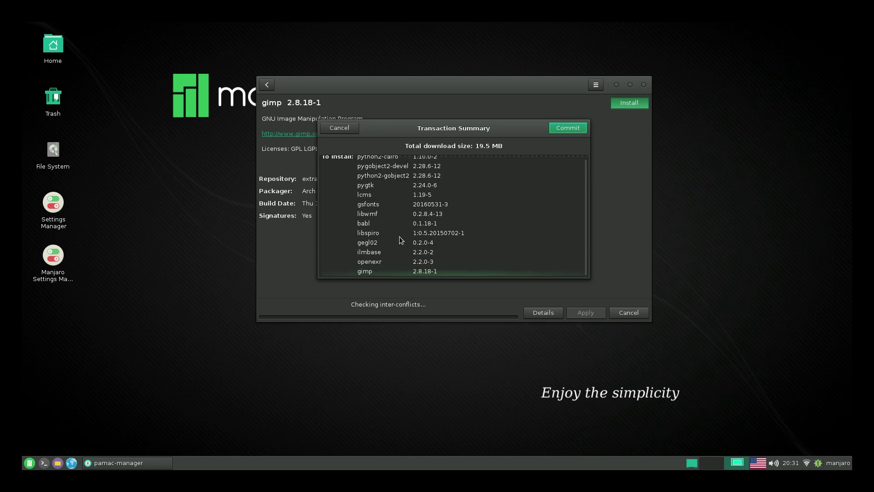
{"action": "left_click", "coordinate": [566, 128]}
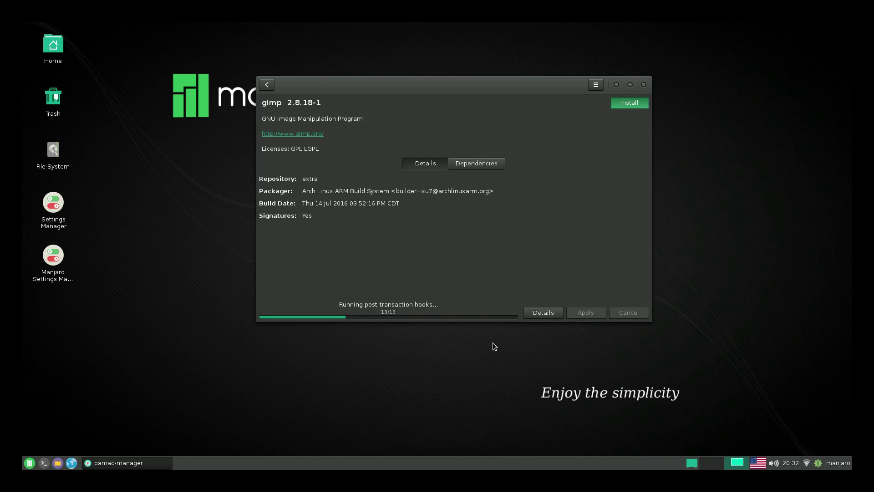
Search 'retroarch' and install retroarch 1.3.6-1 together with openal and sdl2
{"action": "left_click", "coordinate": [270, 87]}
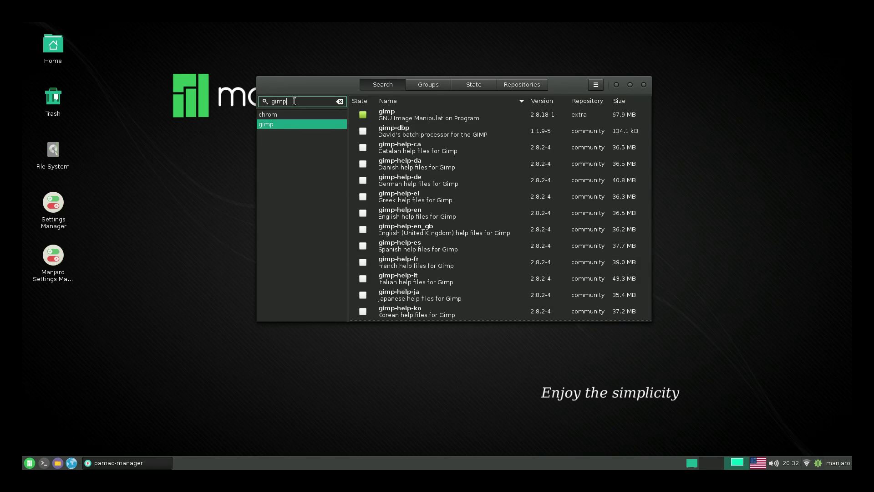
{"action": "key", "text": "BackSpace"}
{"action": "key", "text": "BackSpace"}
{"action": "key", "text": "BackSpace"}
{"action": "key", "text": "BackSpace"}
{"action": "type", "text": "retroarch"}
{"action": "key", "text": "Return"}
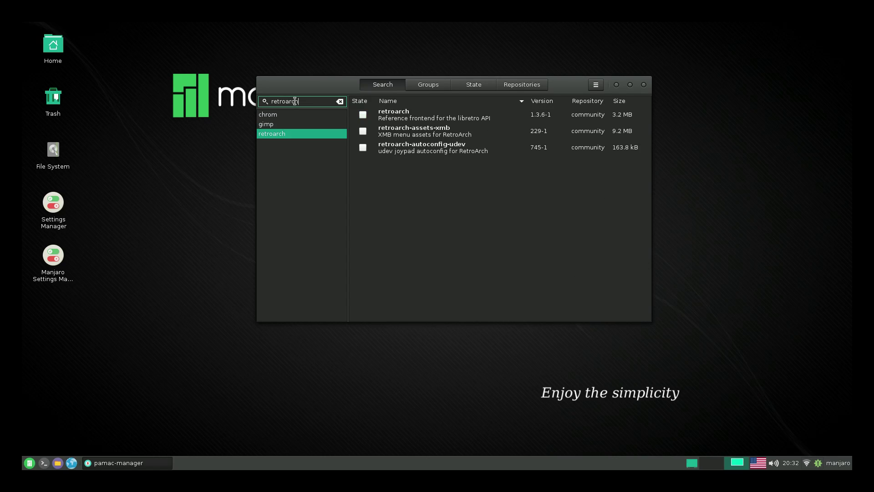
{"action": "left_click", "coordinate": [400, 119]}
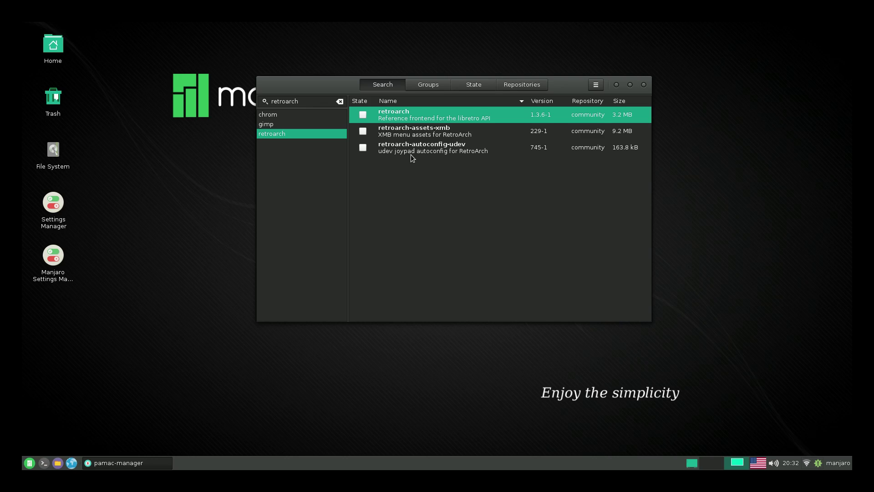
{"action": "double_click", "coordinate": [406, 115]}
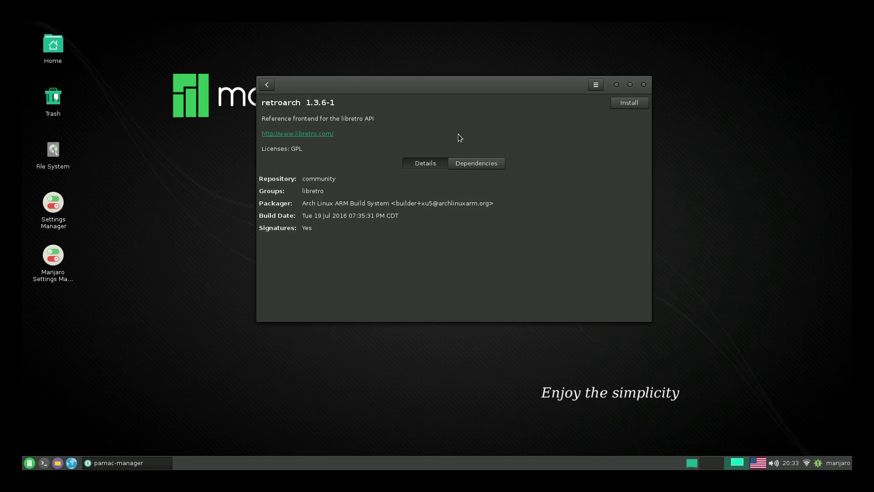
{"action": "left_click", "coordinate": [634, 103]}
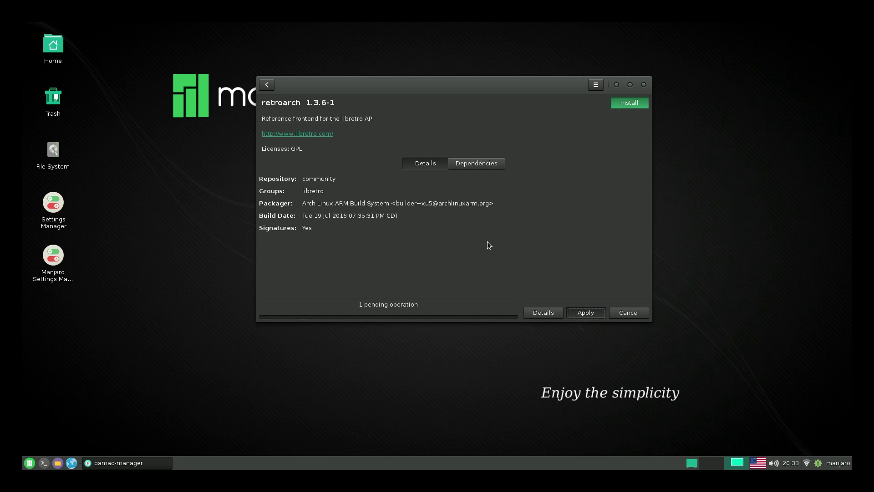
{"action": "key", "text": "Return"}
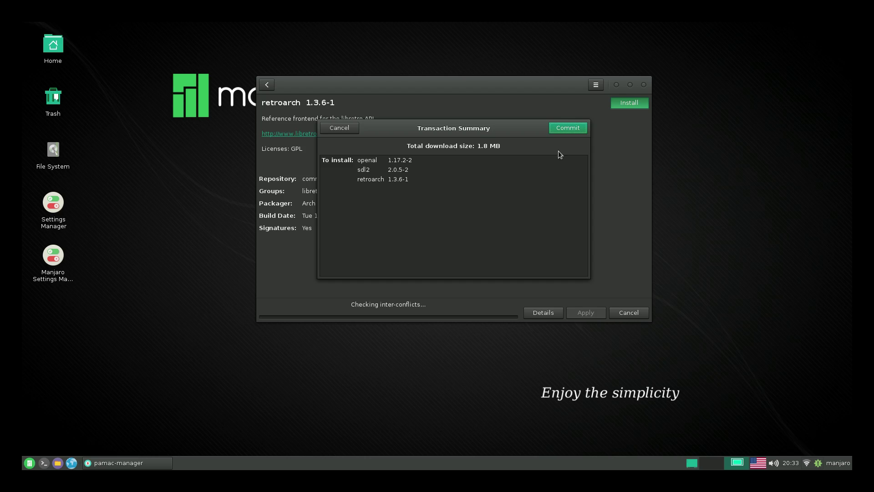
{"action": "left_click", "coordinate": [564, 128]}
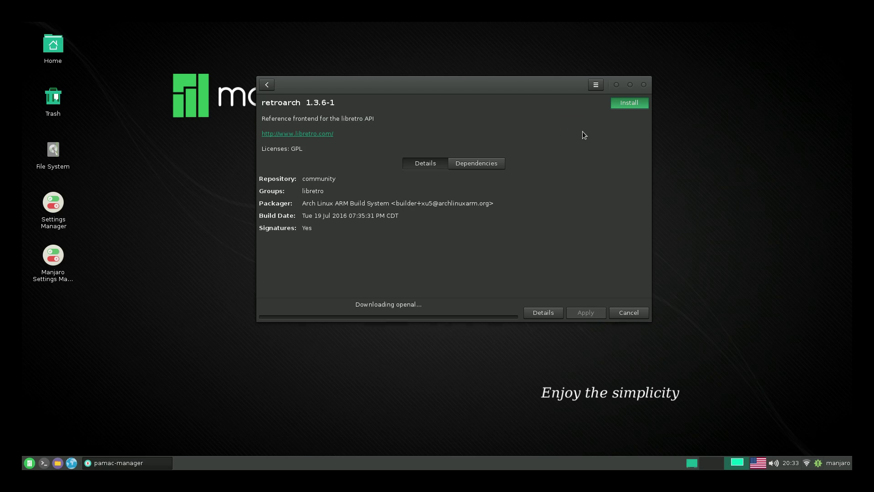
Close Pamac and start RetroArch from the Games category of the applications menu
{"action": "left_click", "coordinate": [645, 84]}
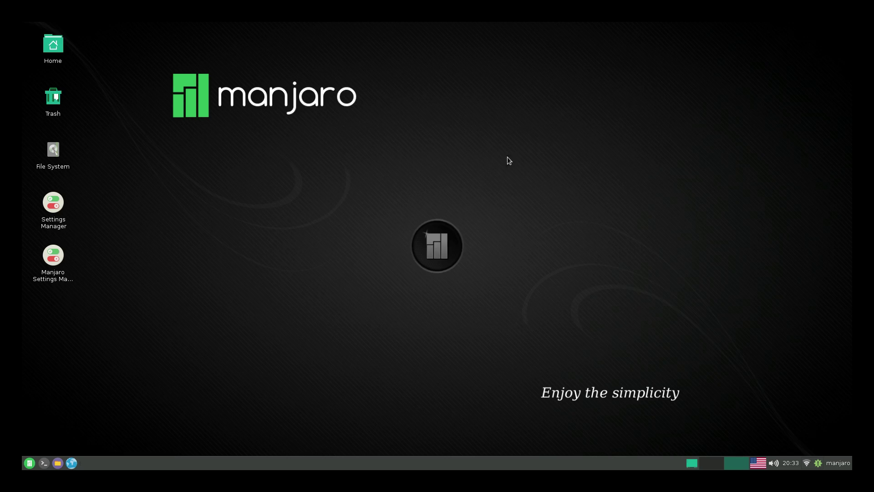
{"action": "left_click", "coordinate": [29, 463]}
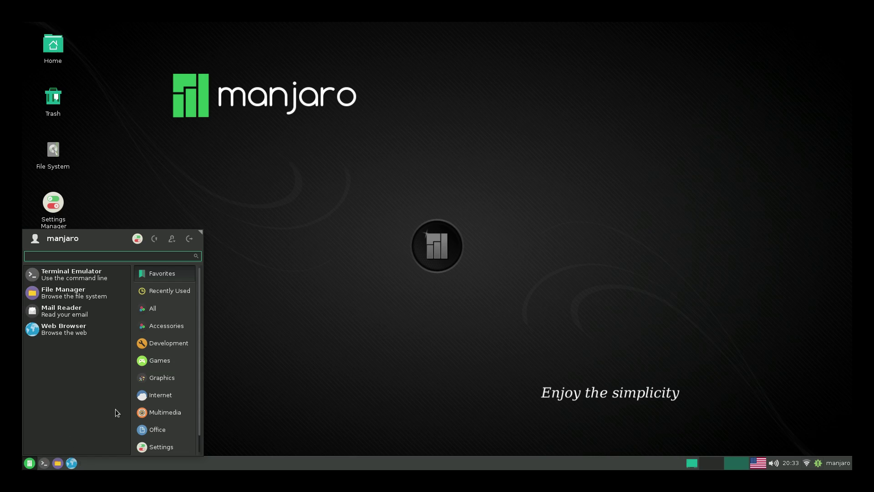
{"action": "left_click", "coordinate": [172, 382]}
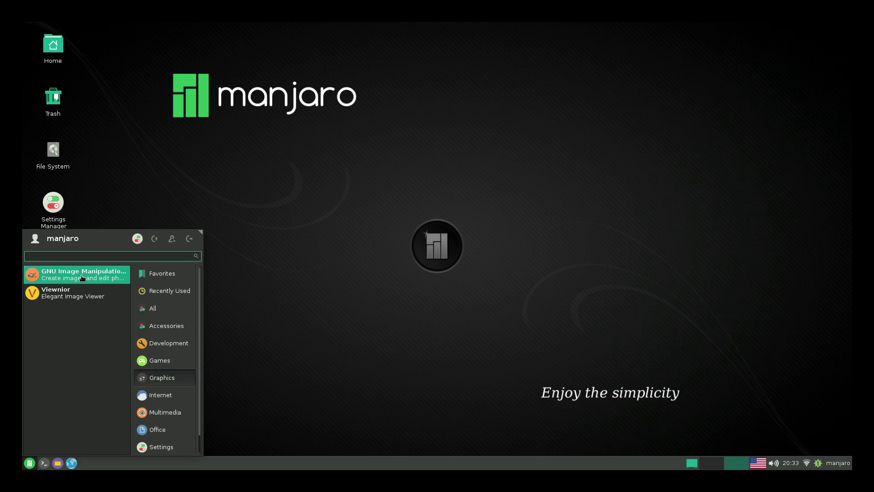
{"action": "left_click", "coordinate": [170, 396]}
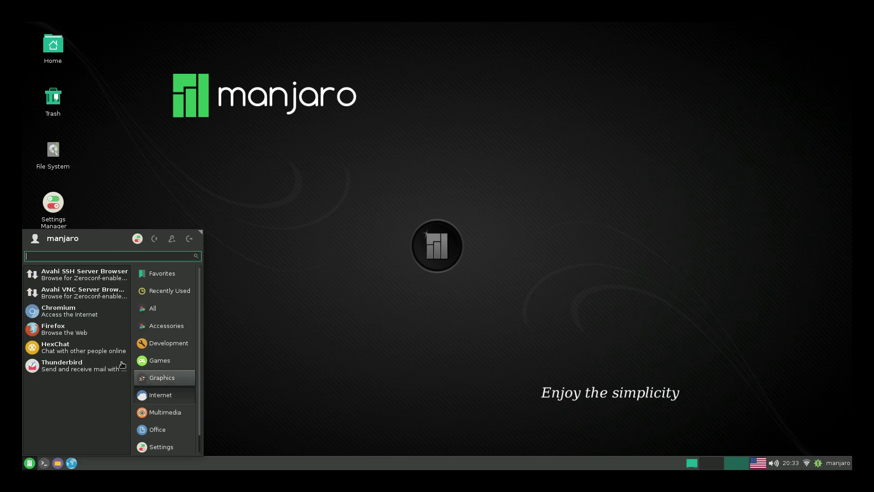
{"action": "left_click", "coordinate": [154, 361]}
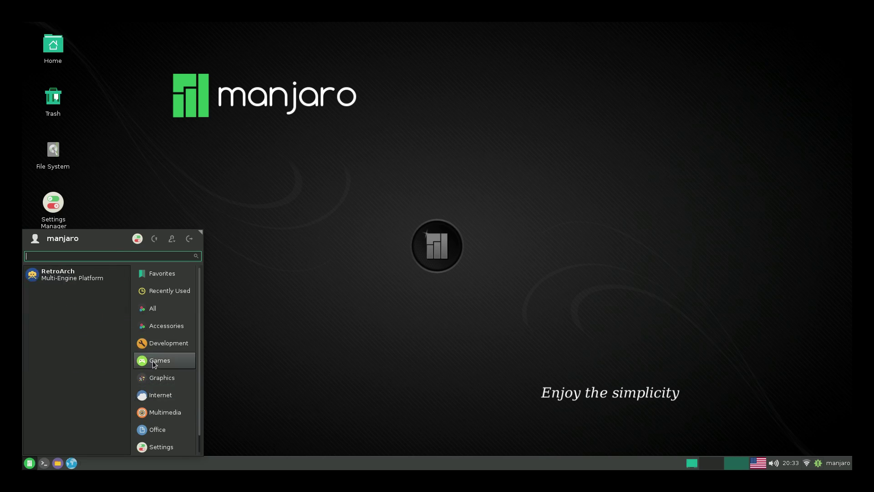
{"action": "left_click", "coordinate": [59, 275]}
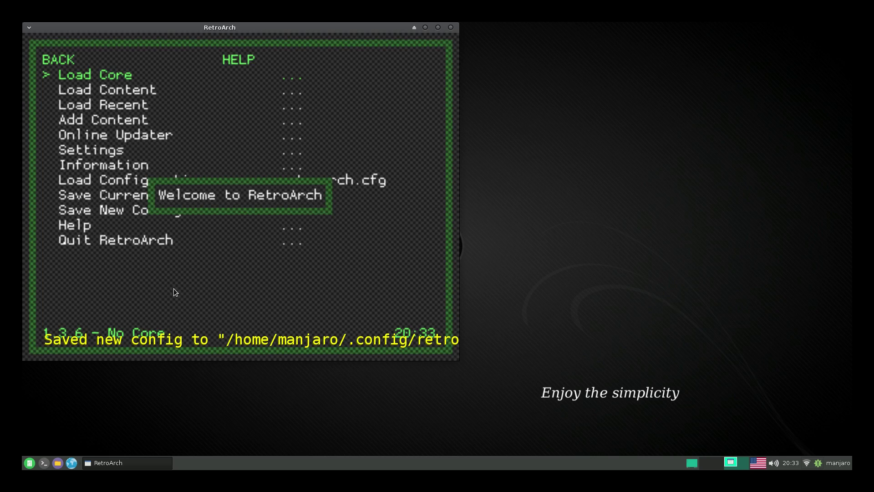
Dismiss RetroArch's welcome message and exit the emulator back to the desktop
{"action": "key", "text": "Down"}
{"action": "key", "text": "Down"}
{"action": "key", "text": "Down"}
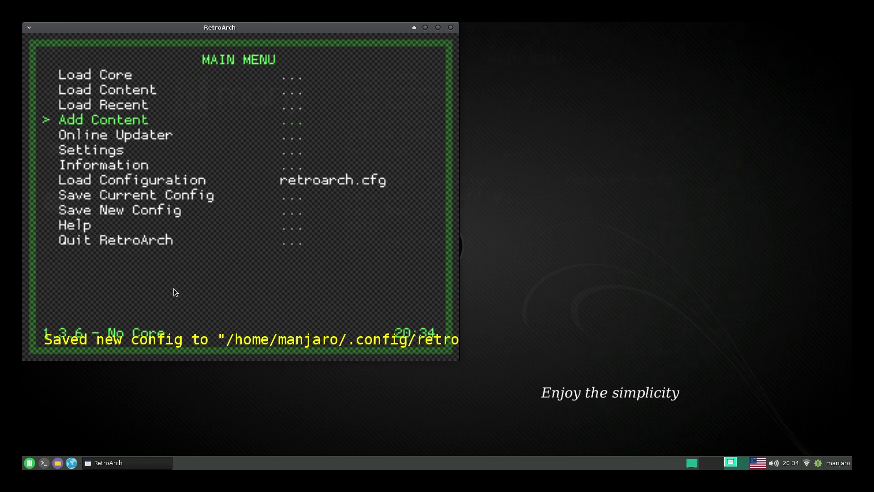
{"action": "key", "text": "Escape"}
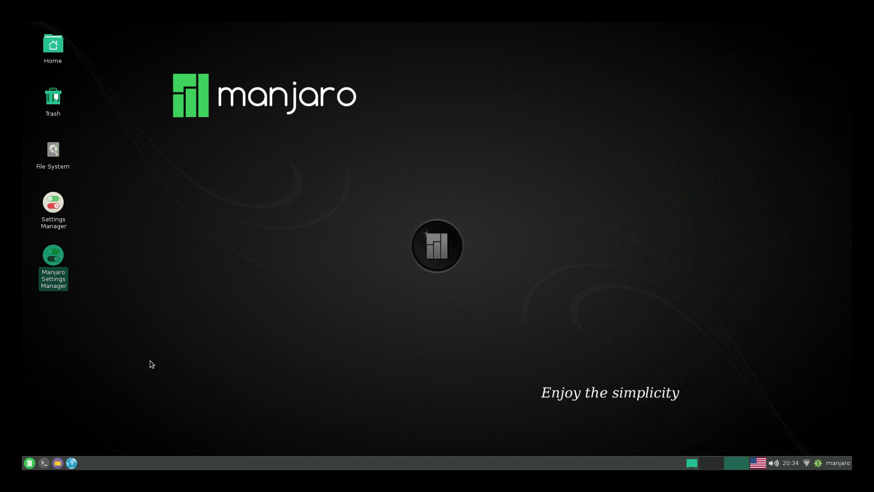
Launch Chromium and maximise its window, then browse the Graphics category for GIMP
{"action": "left_click", "coordinate": [30, 463]}
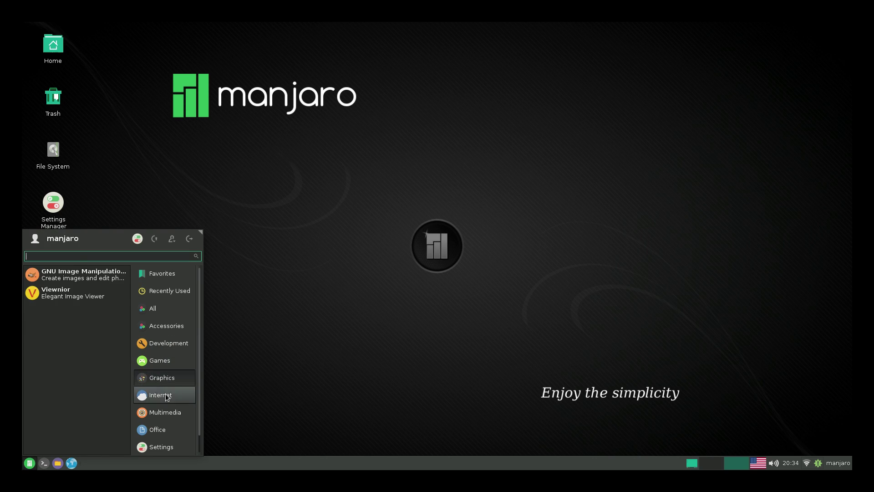
{"action": "left_click", "coordinate": [70, 318]}
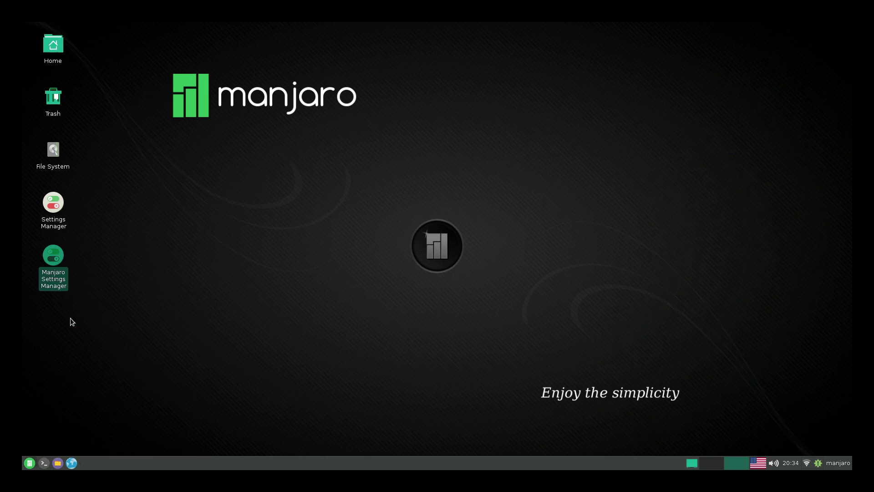
{"action": "left_click", "coordinate": [29, 462]}
{"action": "left_click", "coordinate": [159, 379]}
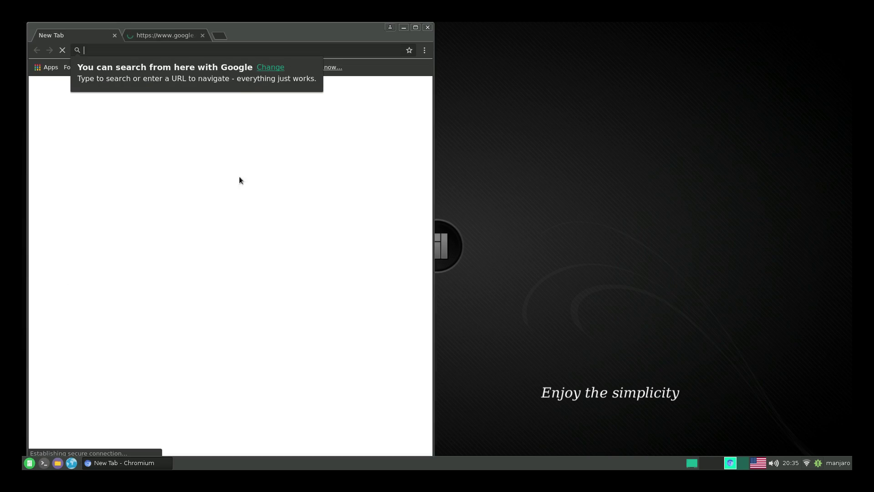
{"action": "left_click", "coordinate": [416, 28]}
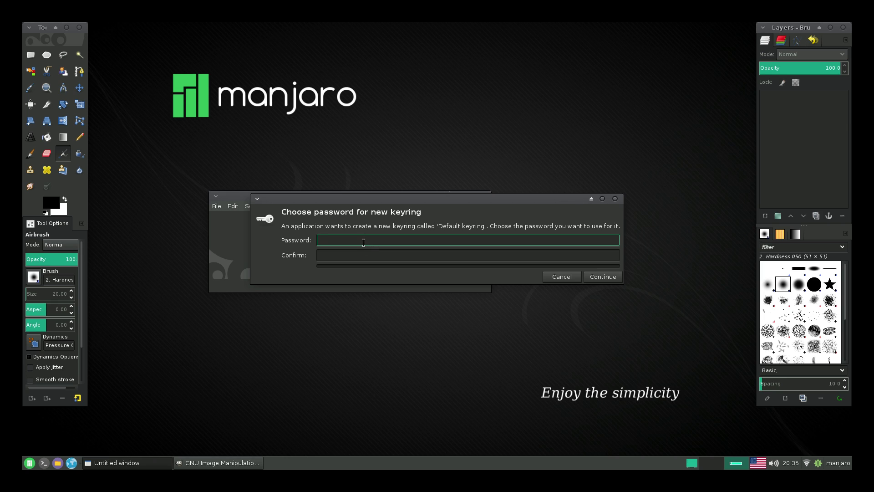
Create the Default keyring by entering and confirming a new password for it
{"action": "type", "text": "•••"}
{"action": "key", "text": "Tab"}
{"action": "type", "text": "•••"}
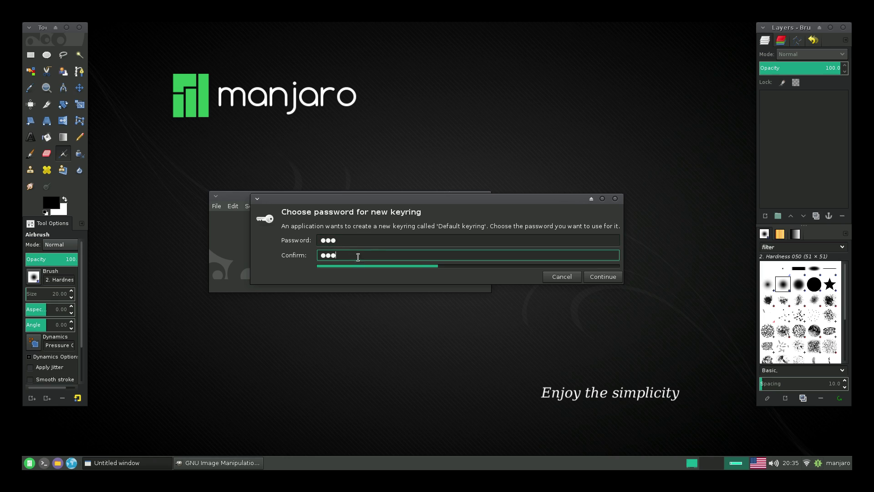
{"action": "left_click", "coordinate": [600, 278]}
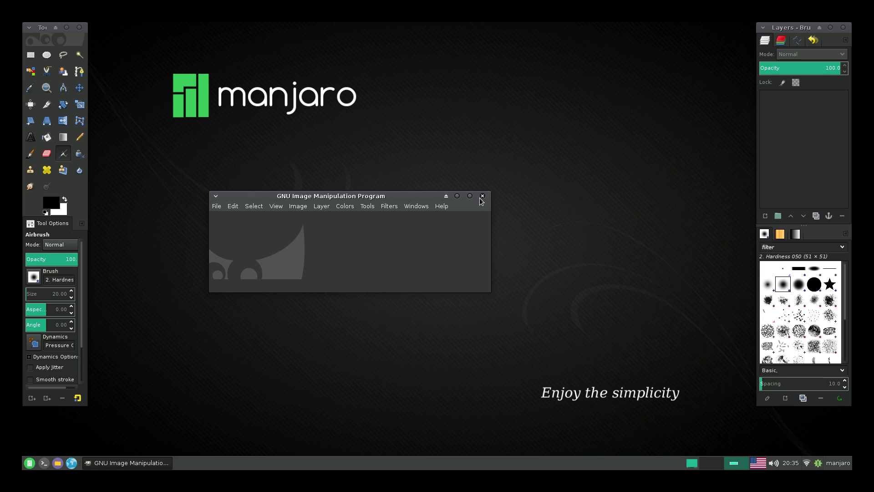
Create a new 640x400 image with default settings and paint a freehand airbrush stroke on it
{"action": "left_click", "coordinate": [216, 207]}
{"action": "left_click", "coordinate": [217, 205]}
{"action": "left_click", "coordinate": [217, 206]}
{"action": "left_click", "coordinate": [223, 218]}
{"action": "left_click", "coordinate": [295, 278]}
{"action": "left_click_drag", "start_coordinate": [432, 187], "coordinate": [503, 112]}
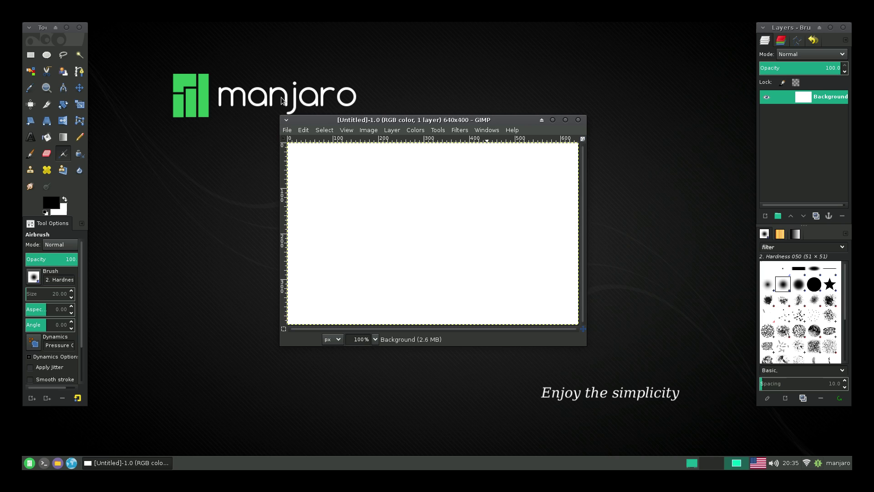
{"action": "mouse_move", "coordinate": [382, 193]}
{"action": "left_mouse_down"}
{"action": "mouse_move", "coordinate": [474, 253]}
{"action": "mouse_move", "coordinate": [373, 200]}
{"action": "mouse_move", "coordinate": [563, 255]}
{"action": "mouse_move", "coordinate": [366, 250]}
{"action": "mouse_move", "coordinate": [354, 219]}
{"action": "mouse_move", "coordinate": [432, 204]}
{"action": "left_mouse_up"}
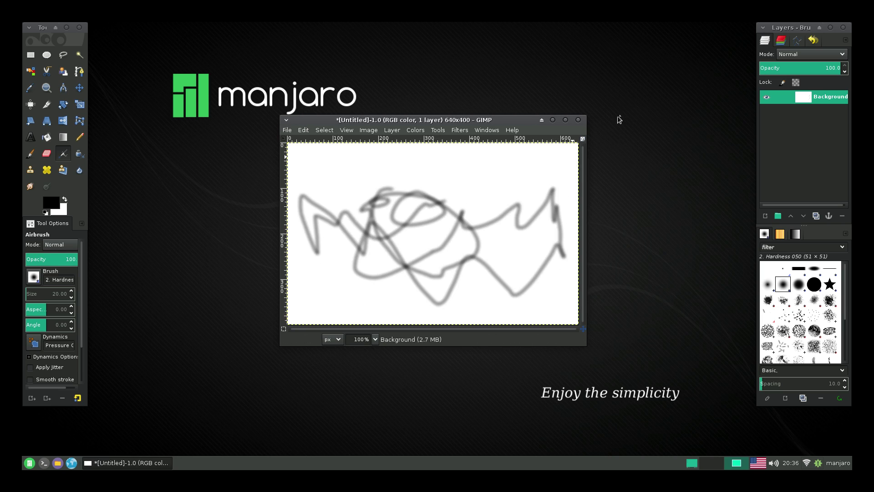
Close the test image, discarding its changes, and quit GIMP
{"action": "left_click", "coordinate": [578, 120]}
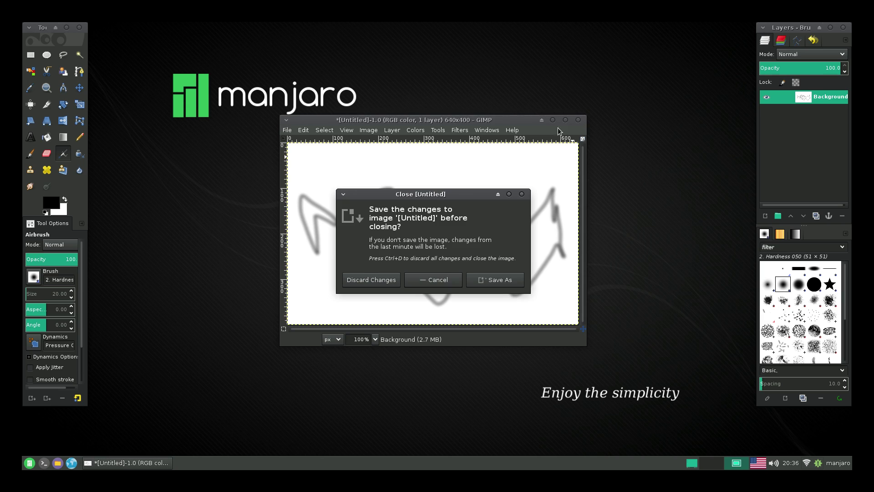
{"action": "left_click", "coordinate": [380, 279]}
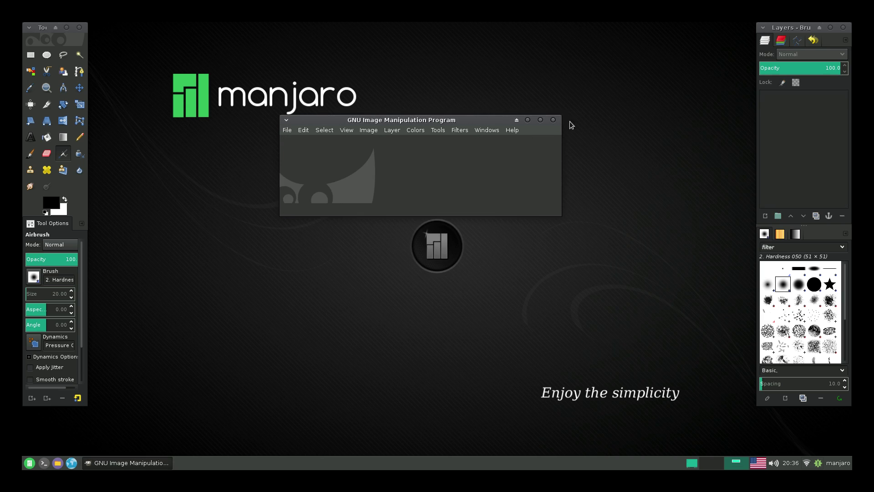
{"action": "left_click", "coordinate": [553, 120]}
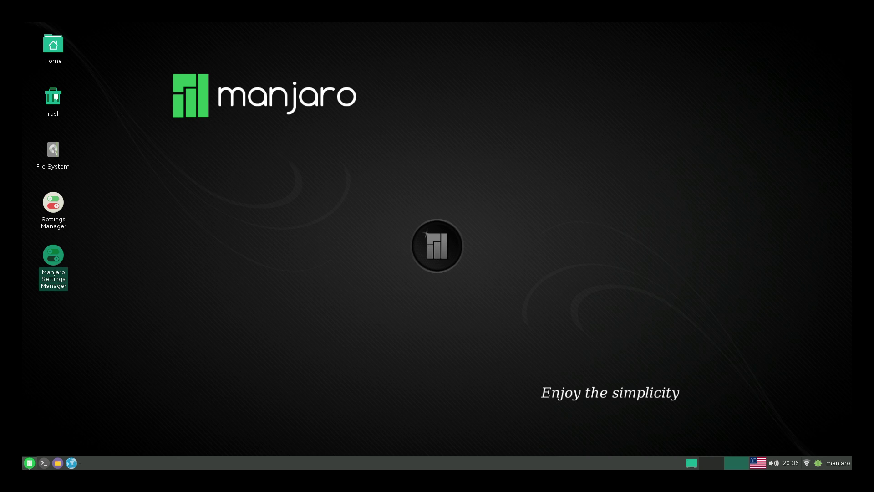
{"action": "left_click", "coordinate": [29, 463]}
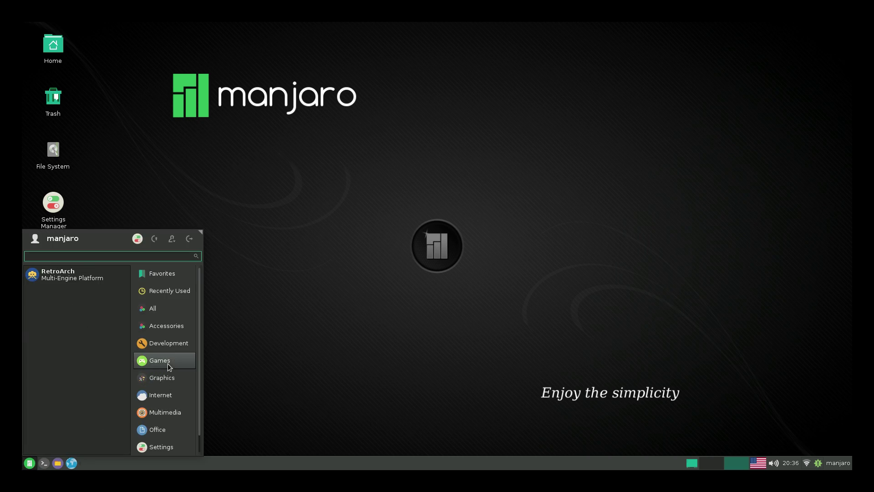
{"action": "left_click_drag", "start_coordinate": [73, 274], "coordinate": [351, 182]}
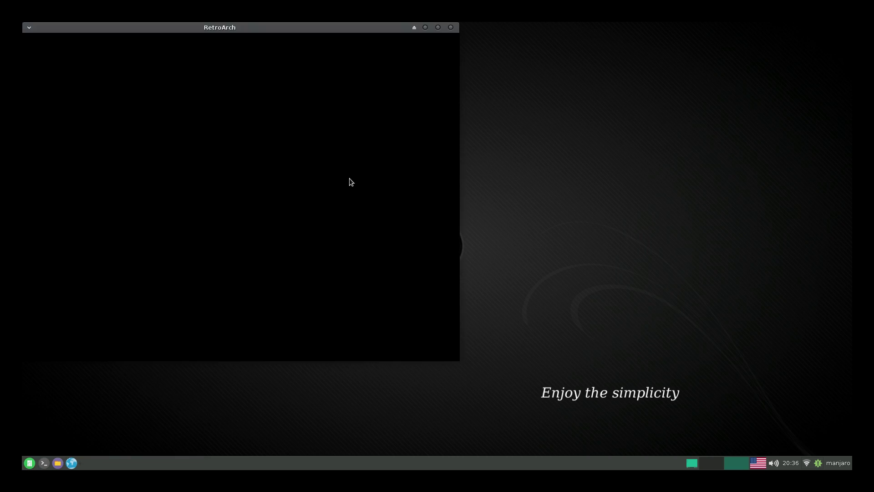
{"action": "left_click_drag", "start_coordinate": [314, 30], "coordinate": [537, 31]}
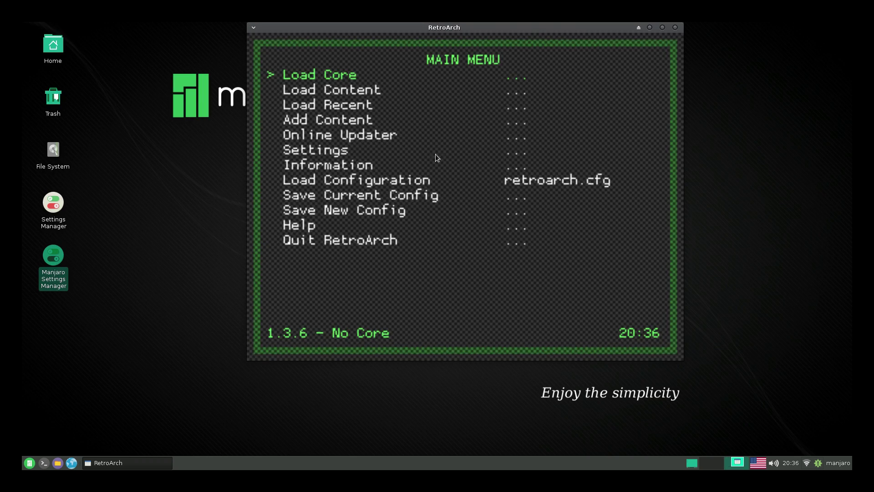
{"action": "left_click", "coordinate": [675, 28]}
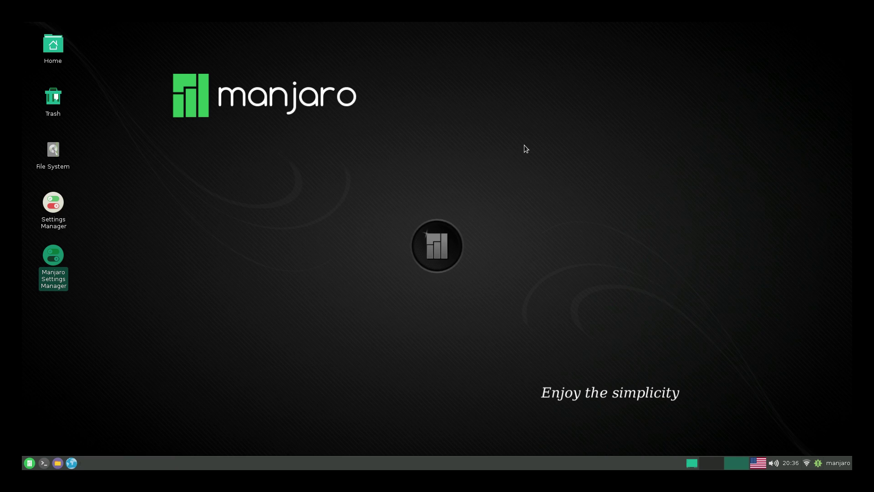